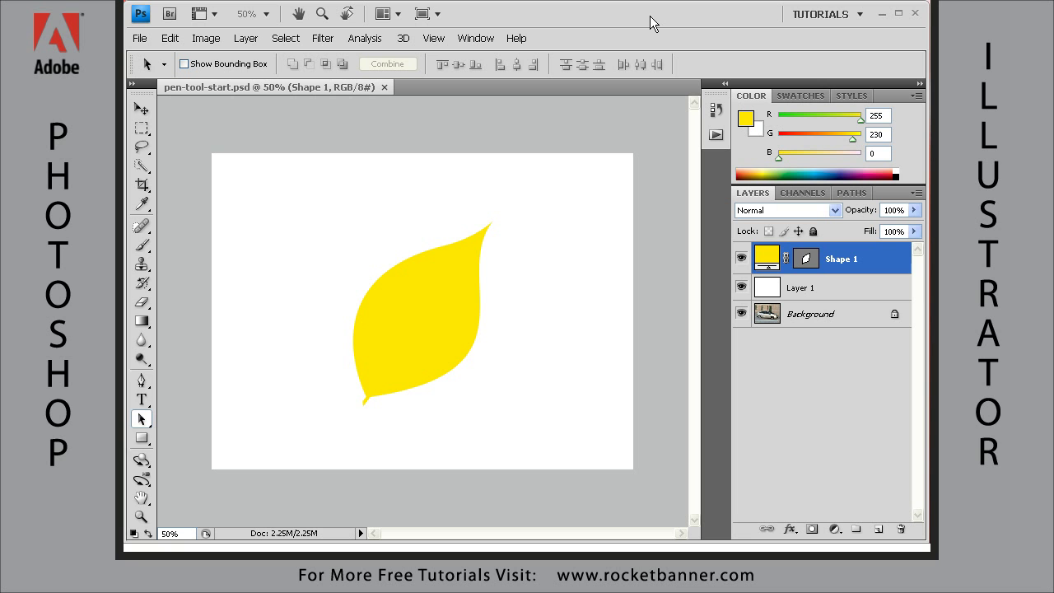
Switch from the Lasso tool to the Pen tool for drawing vector paths.
left_click(141, 147)
left_click(141, 148)
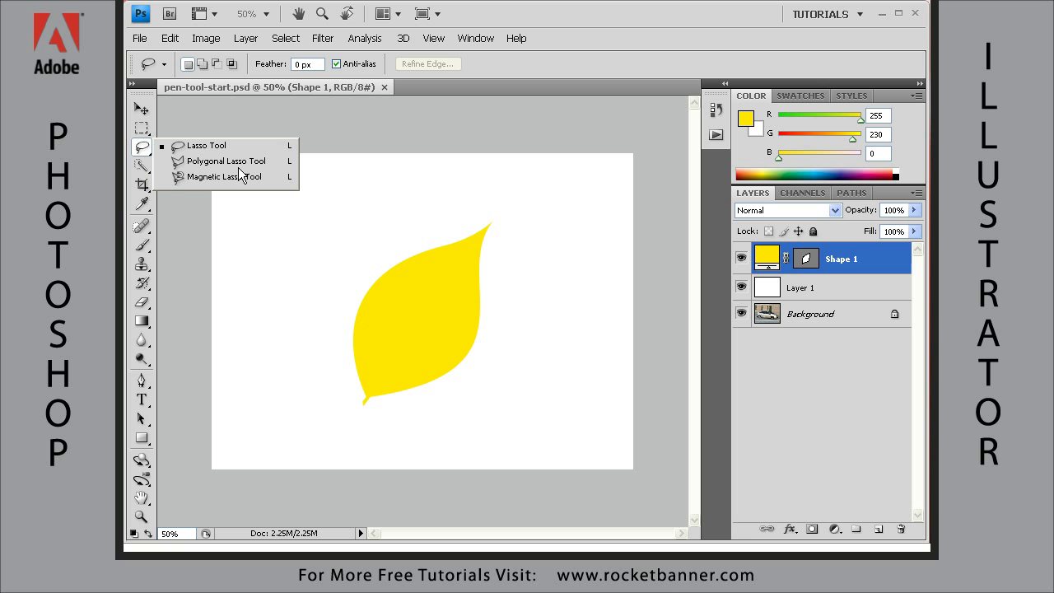
left_click(141, 149)
left_click(143, 382)
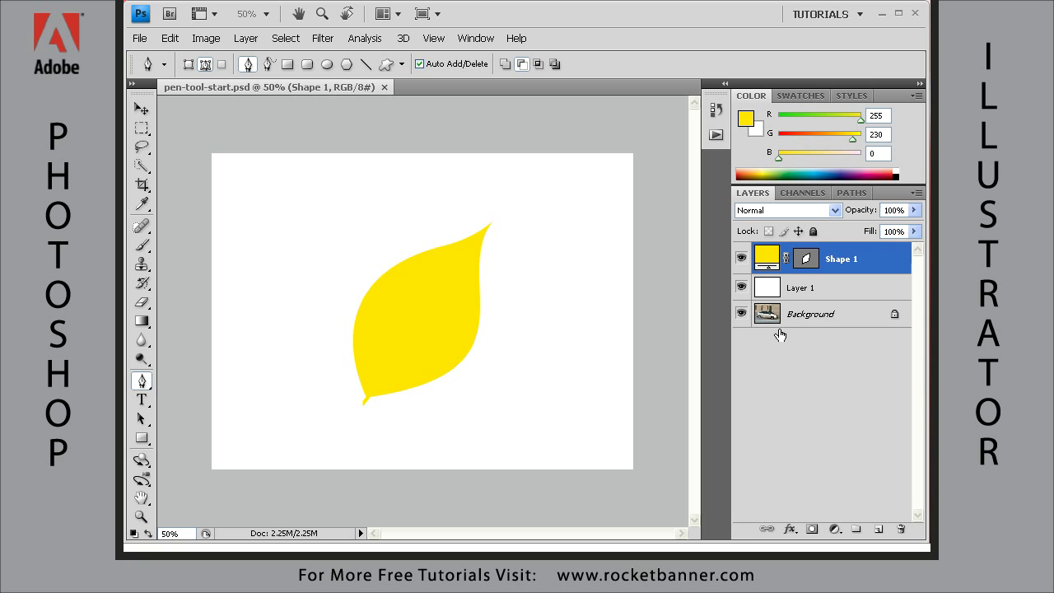
left_click(742, 258)
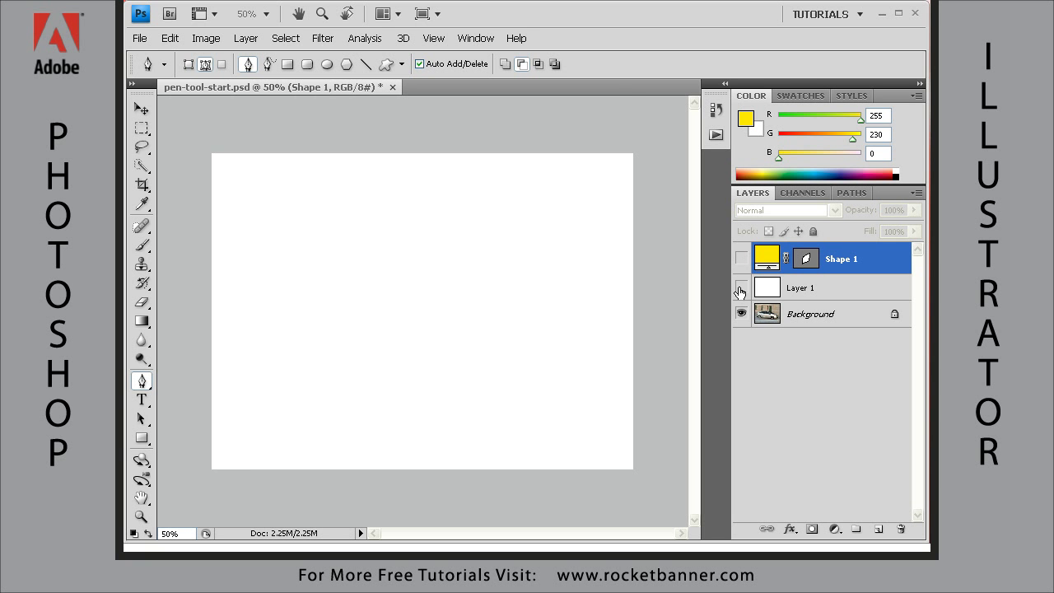
left_click(742, 287)
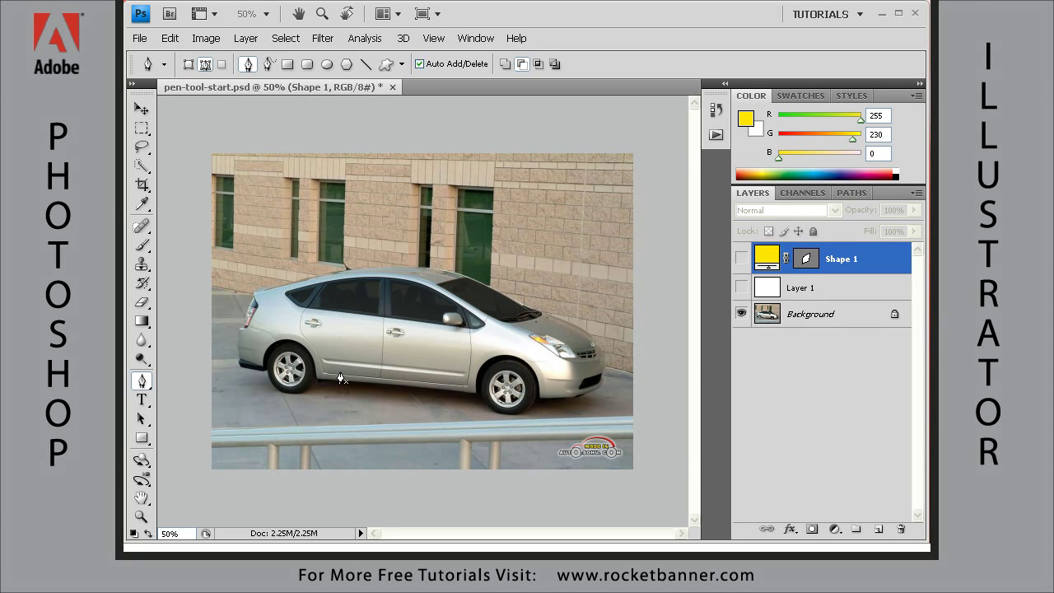
left_click(742, 281)
left_click(742, 259)
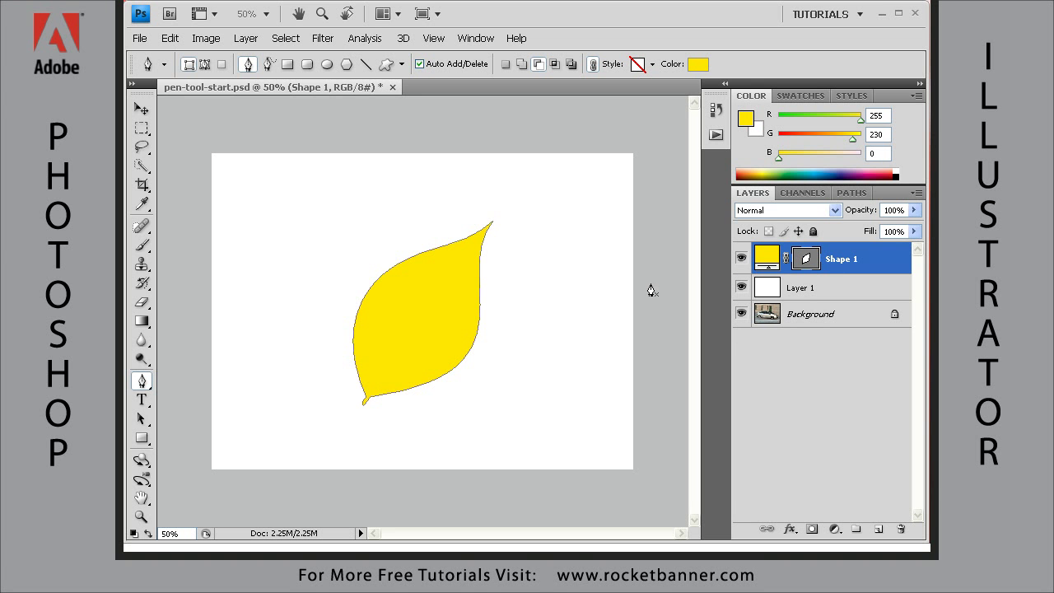
Zoom in, show the Paths panel, and deselect the Shape 1 Vector Mask.
scroll(651, 291, "up", 1)
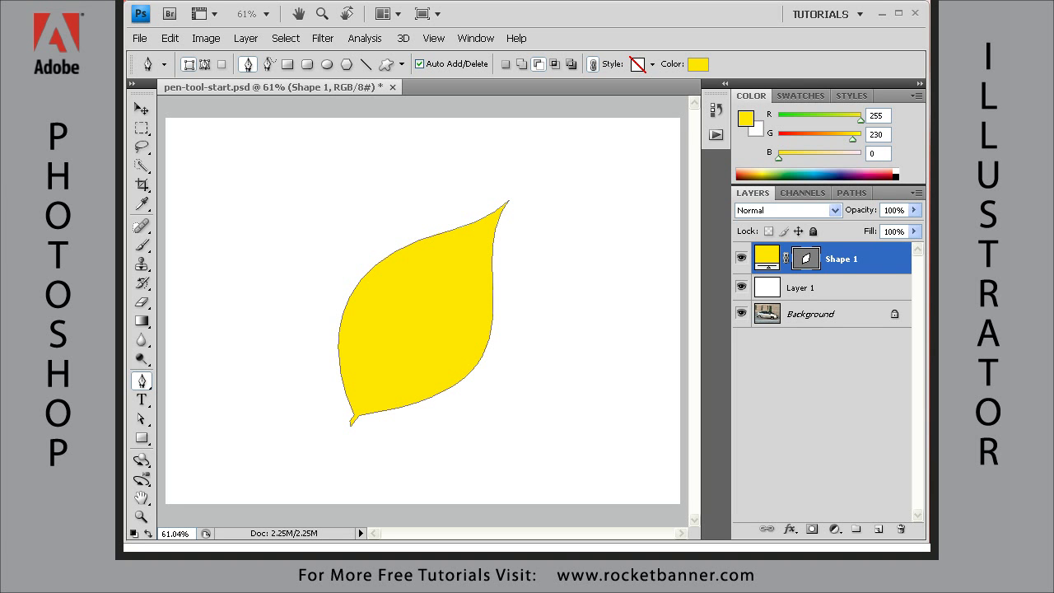
left_click(850, 195)
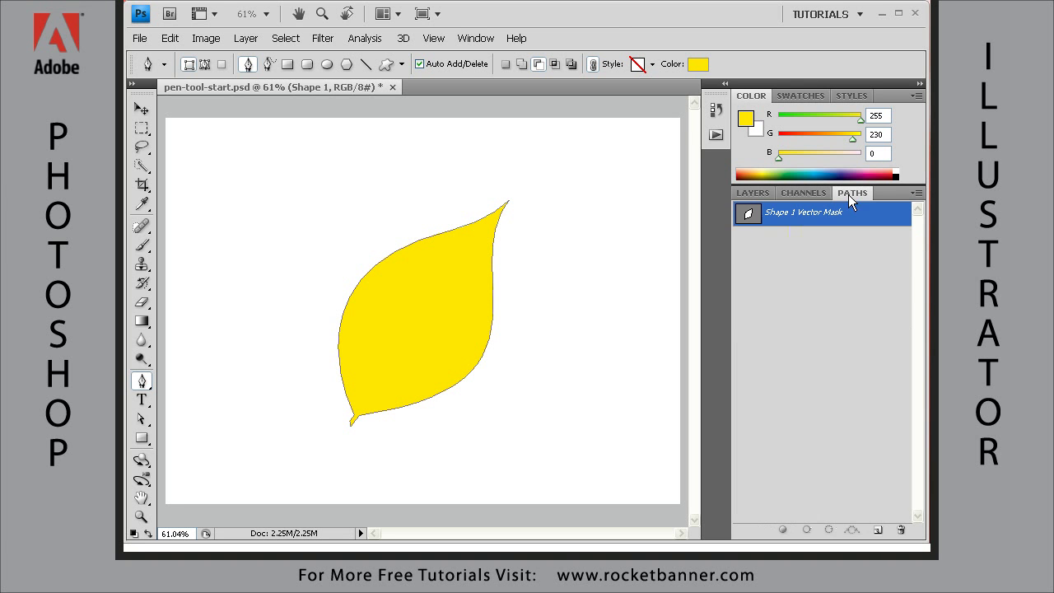
left_click(792, 275)
left_click(793, 283)
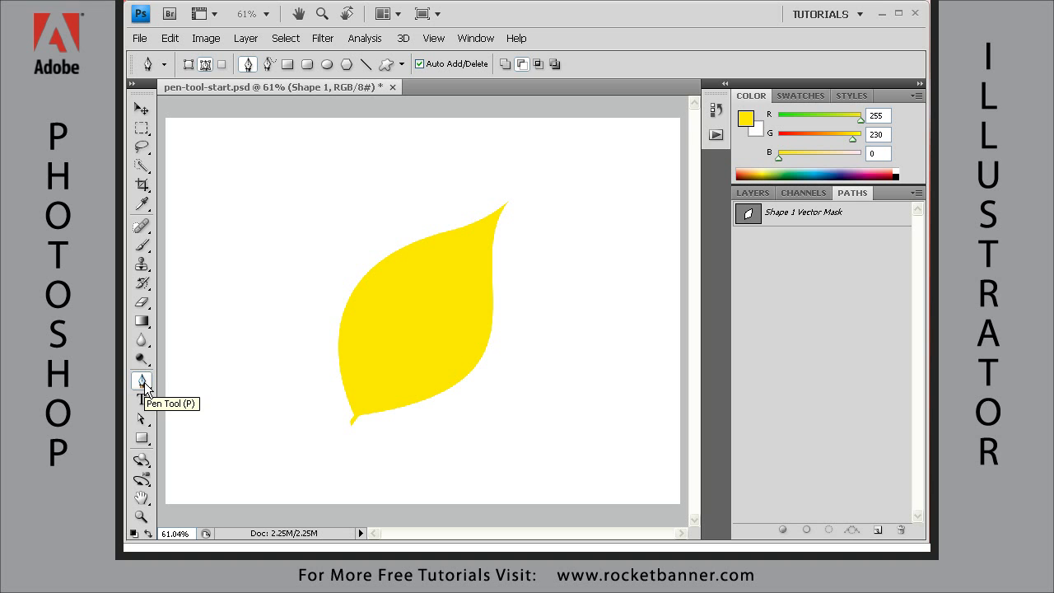
Set the Pen to Paths mode and draw a straight segment from stem tip to stem corner.
left_click(208, 62)
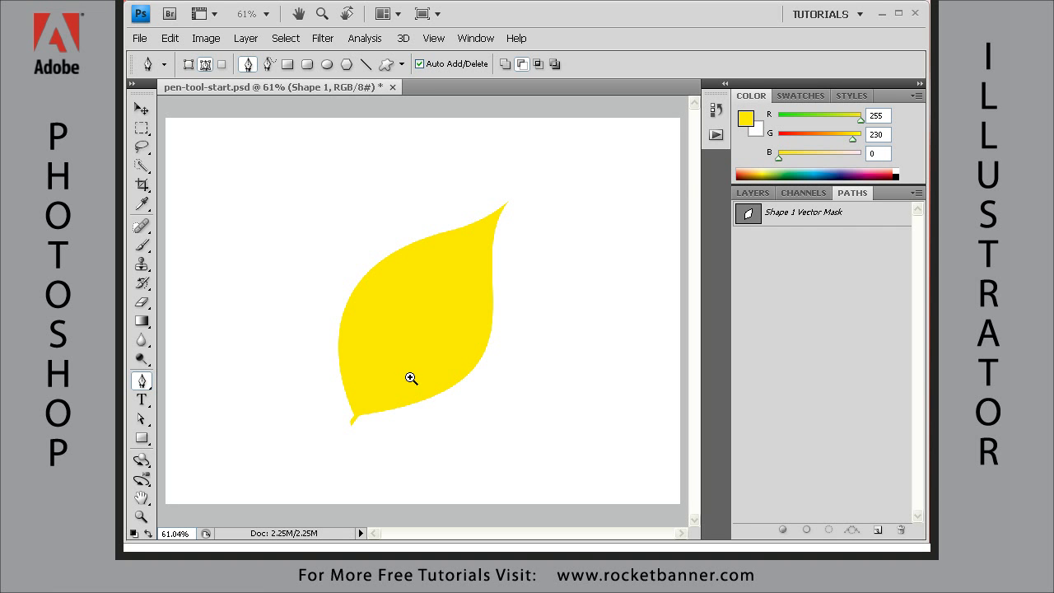
left_click_drag(428, 363, 310, 454)
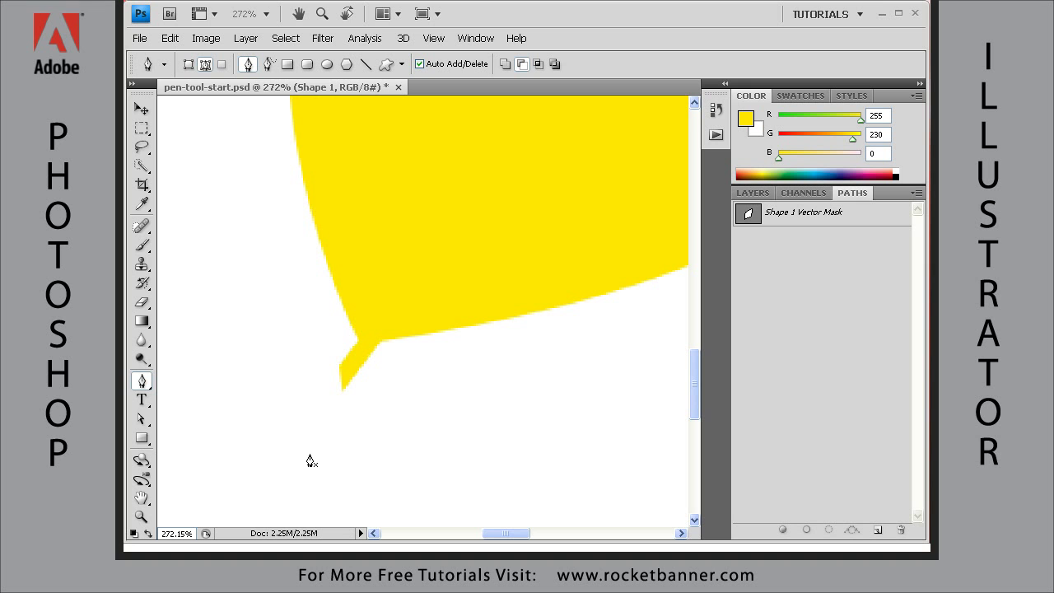
left_click(339, 365)
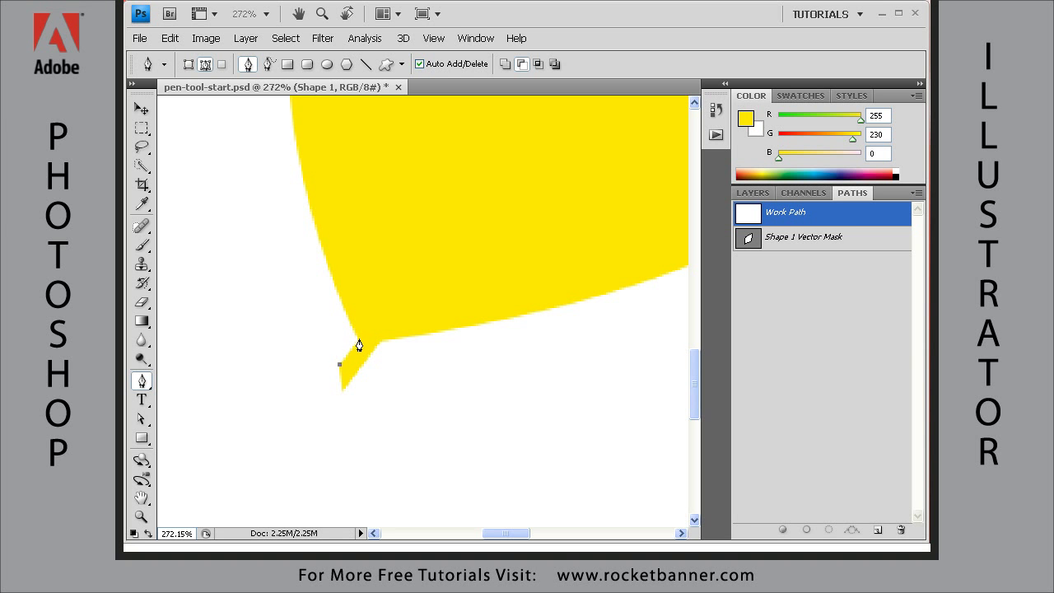
left_click(359, 338)
key("ctrl+minus")
key("ctrl+minus")
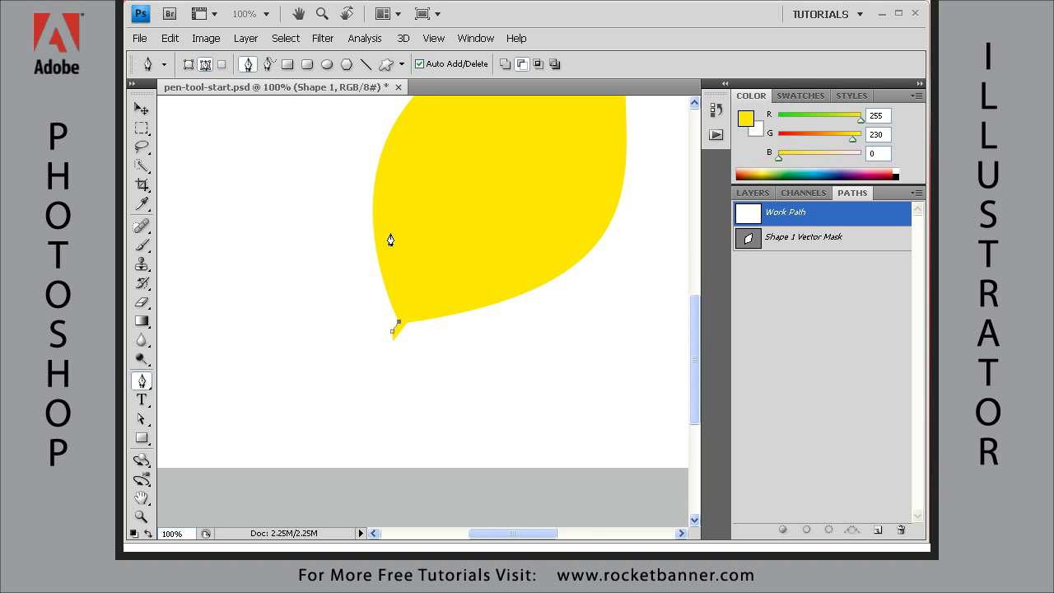
Add a curved anchor midway up the leaf's left edge, replacing a misplaced one.
left_click_drag(448, 196, 387, 299)
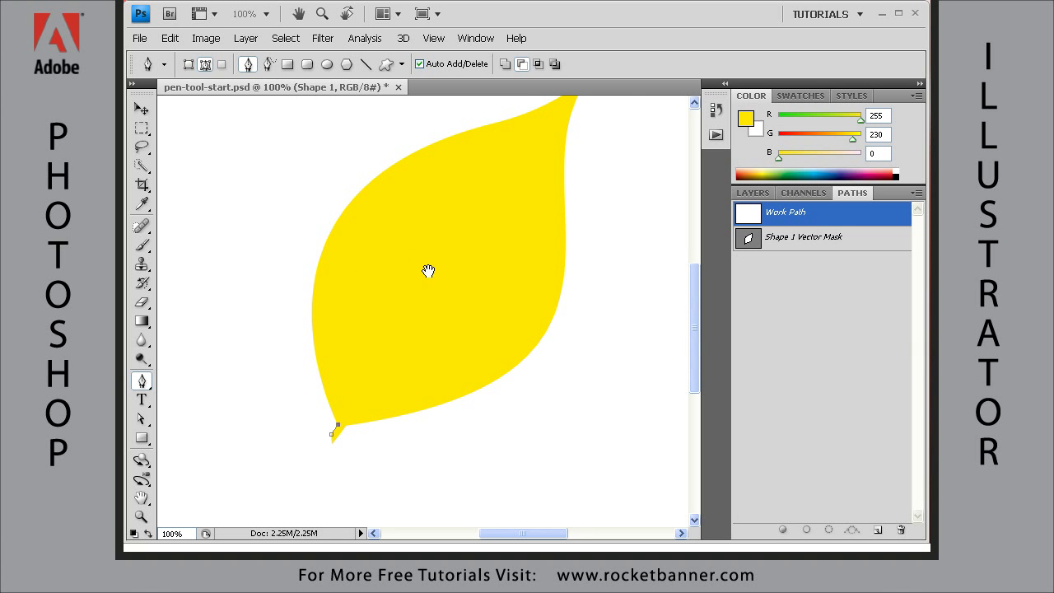
mouse_move(428, 271)
left_mouse_down()
mouse_move(382, 296)
mouse_move(391, 306)
mouse_move(484, 281)
mouse_move(425, 279)
left_mouse_up()
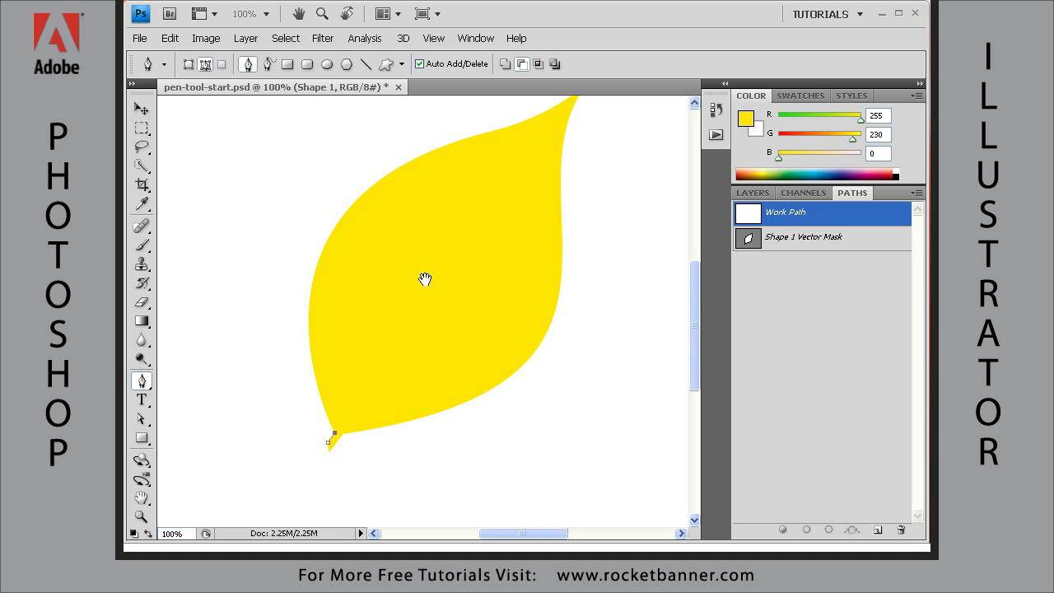
left_click(336, 227)
key("ctrl+z")
left_click_drag(334, 228, 396, 143)
Add a curved anchor at the leaf's top tip and bend the curve to hug the upper-left edge.
left_click_drag(502, 216, 392, 359)
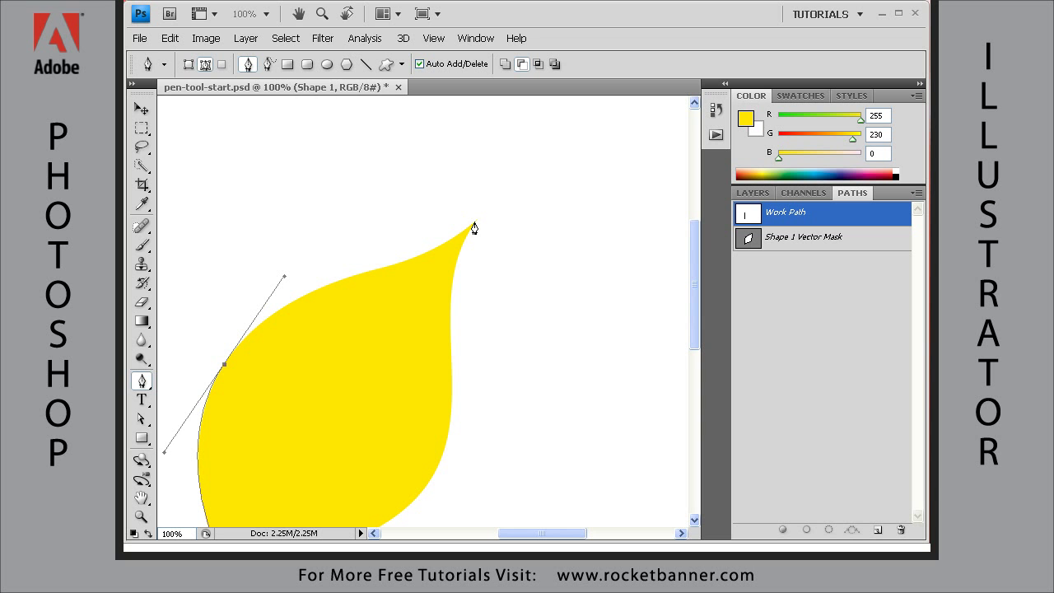
left_click_drag(475, 224, 543, 160)
scroll(330, 396, "down", 2)
scroll(330, 396, "left", 2)
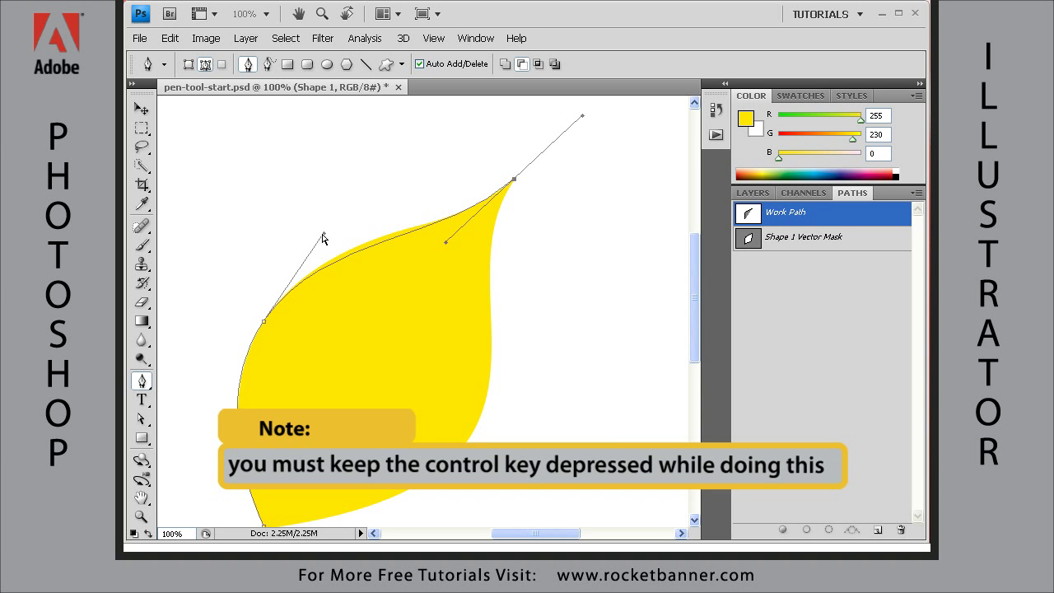
left_click_drag(325, 236, 334, 218)
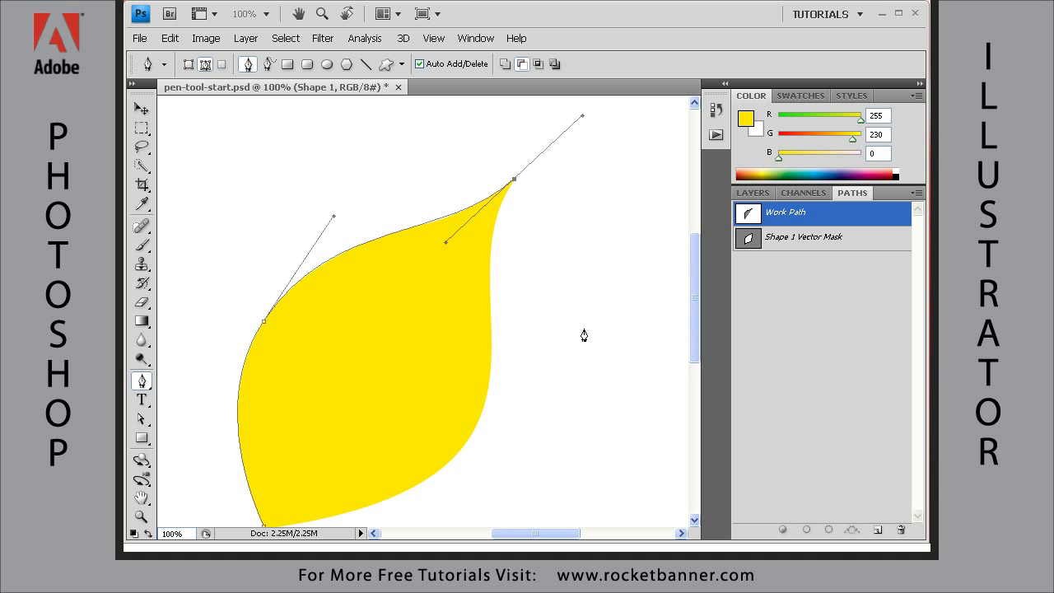
left_click_drag(565, 325, 473, 292)
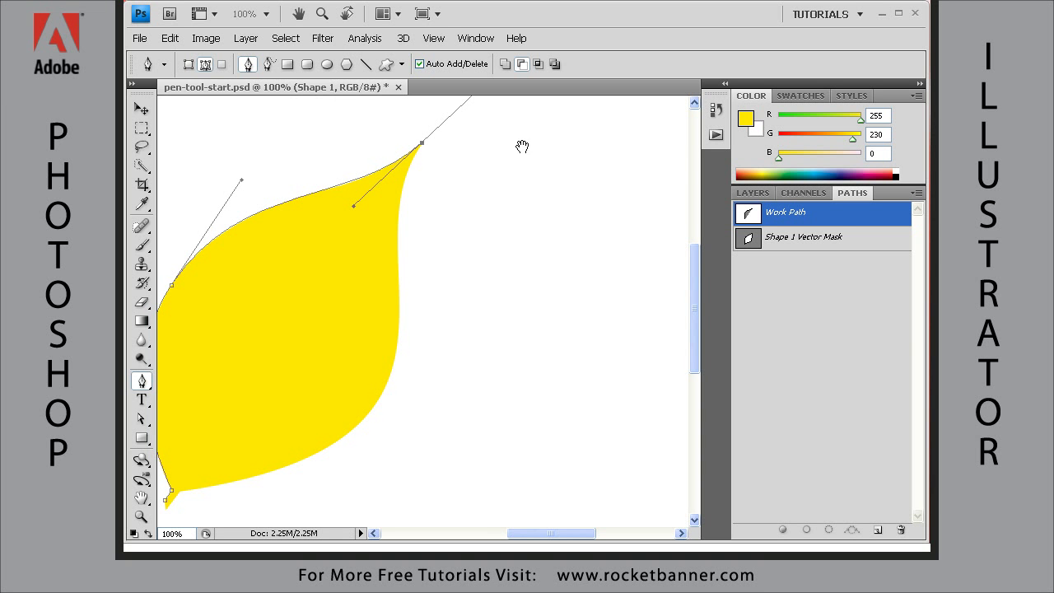
Discard a first right-edge anchor and make the leaf tip a sharp corner.
left_click_drag(522, 146, 500, 192)
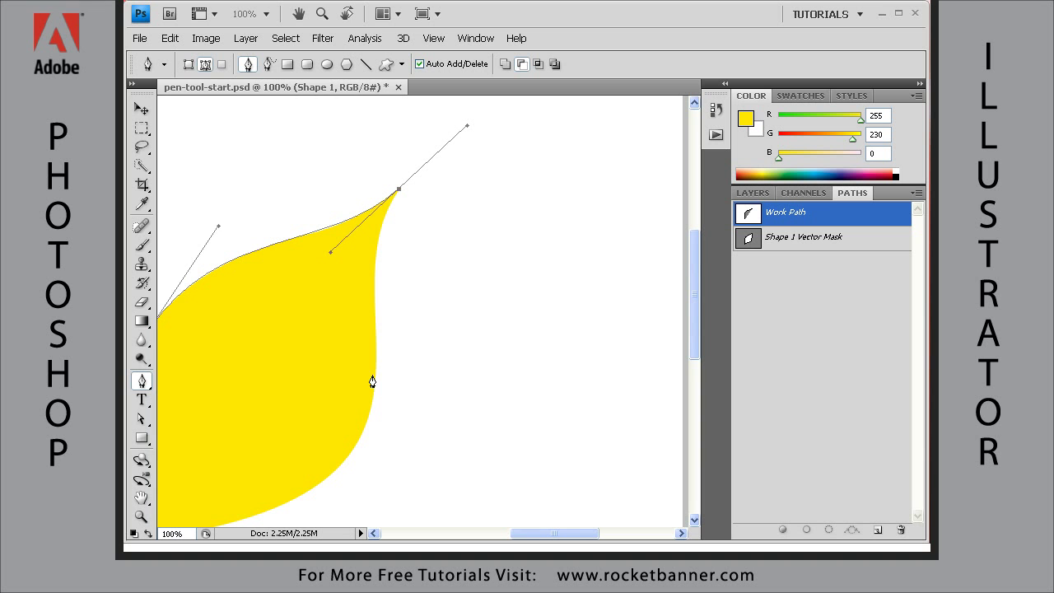
left_click_drag(377, 345, 379, 382)
key("ctrl+z")
left_click(399, 190, "alt")
Place a smooth anchor partway down the right edge after several undone attempts.
left_click_drag(472, 365, 470, 299)
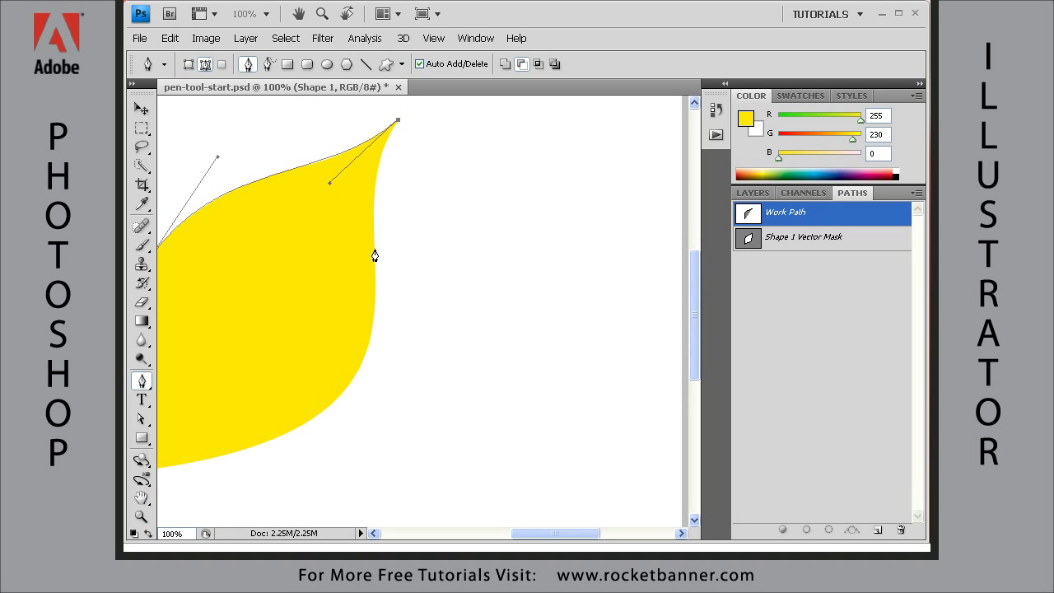
left_click_drag(375, 249, 383, 330)
key("ctrl+z")
left_click_drag(371, 336, 376, 484)
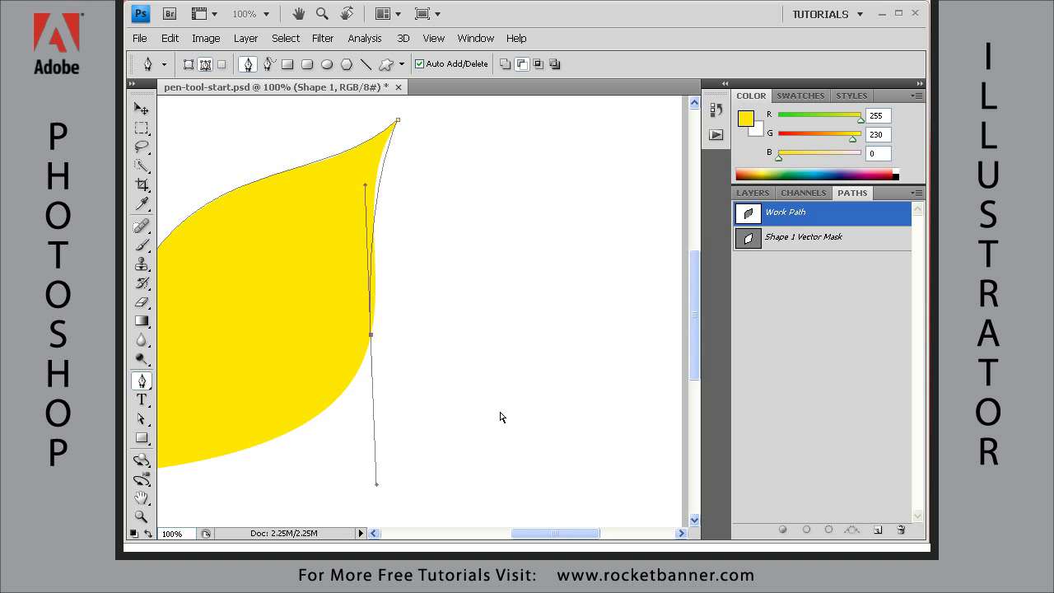
key("ctrl+z")
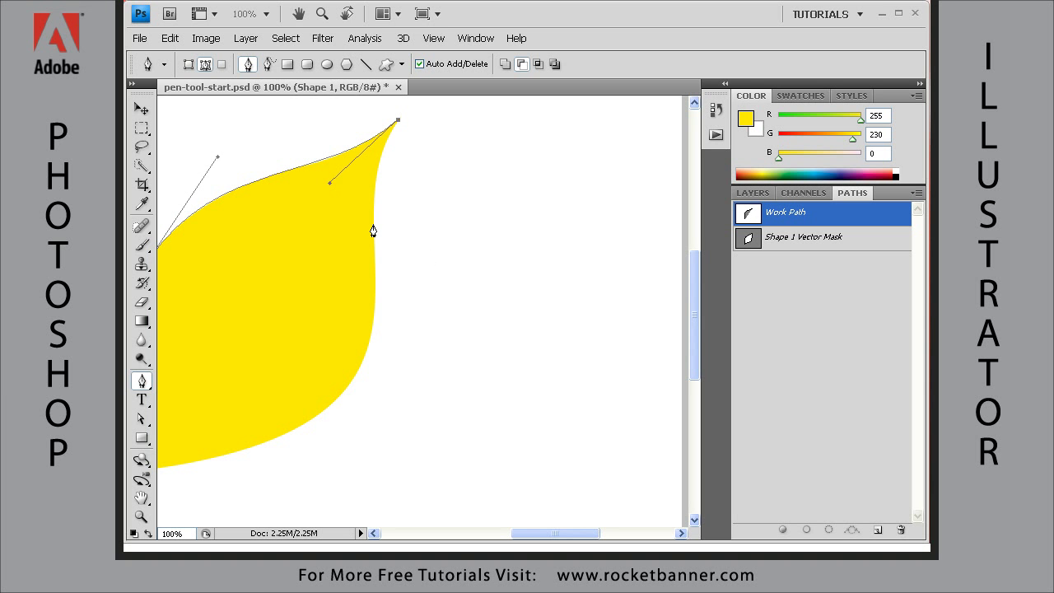
left_click_drag(373, 225, 374, 299)
key("ctrl+z")
left_click_drag(372, 334, 358, 433)
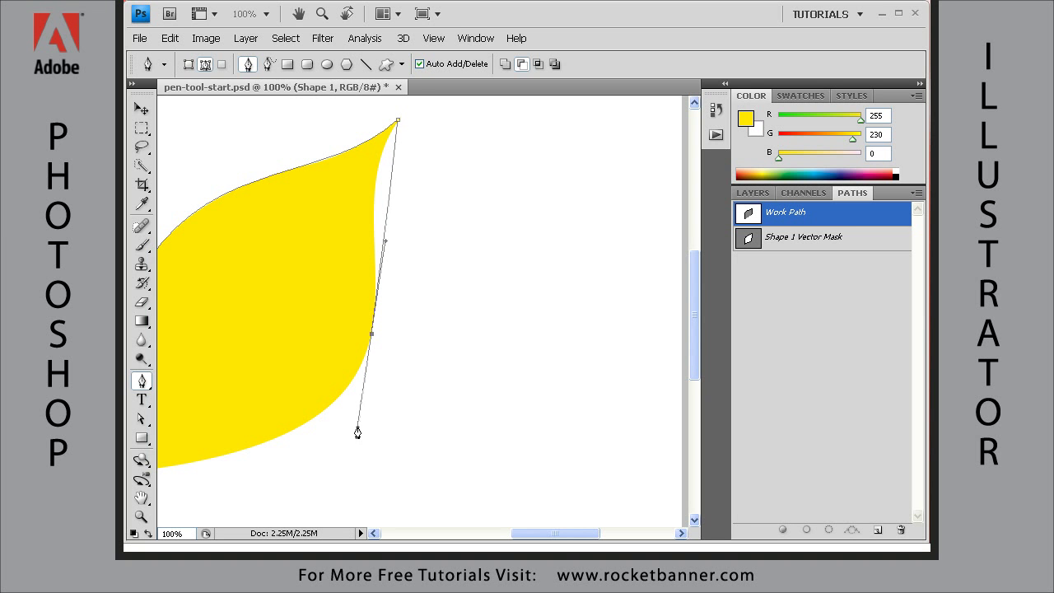
Add an extra anchor on the right-edge segment and fit its curves to the edge.
left_click(386, 225)
left_click_drag(387, 228, 374, 210)
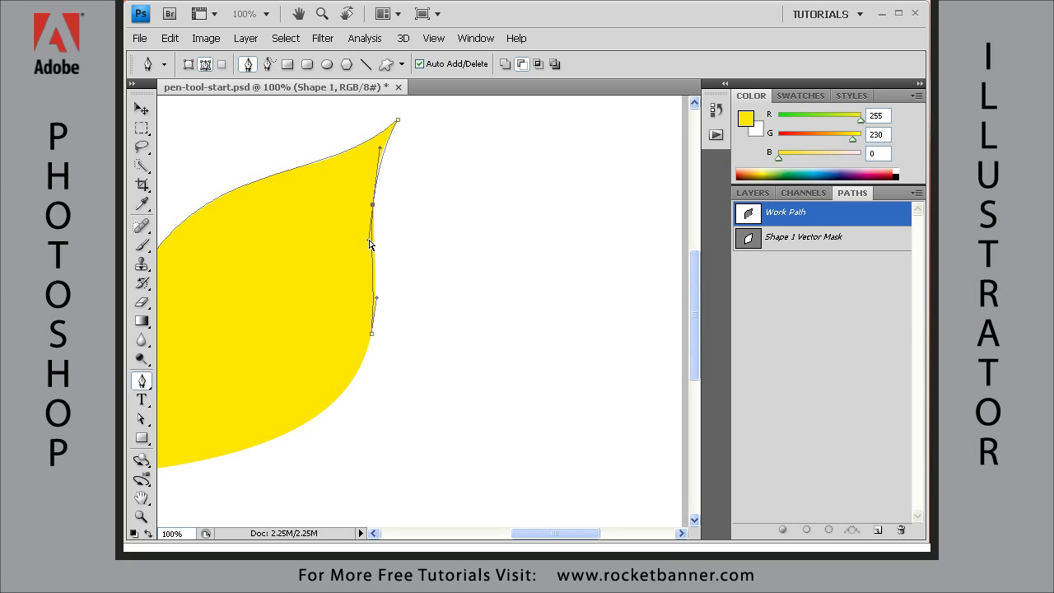
left_click_drag(370, 243, 370, 254)
left_click_drag(376, 300, 384, 296)
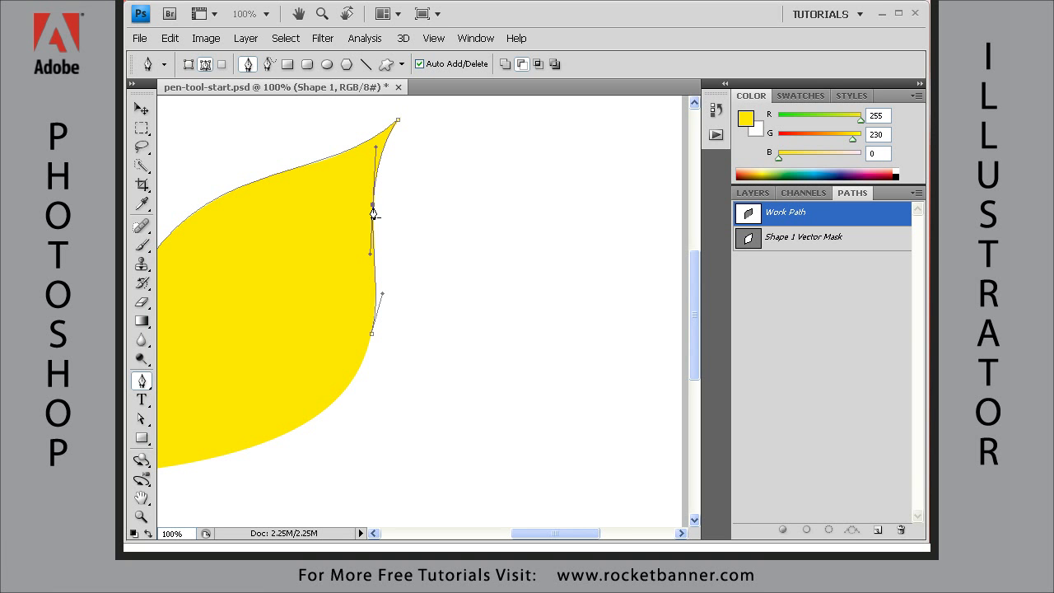
left_click(372, 338)
Curve along the lower edge, close the path at the stem tip, and zoom in to check it.
left_click_drag(420, 418, 573, 314)
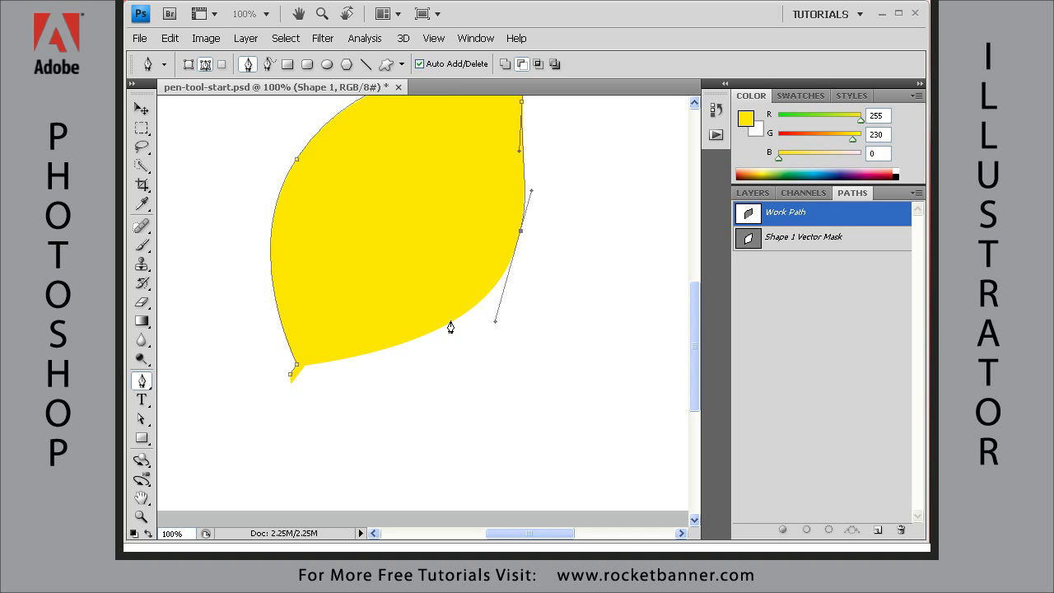
left_click_drag(452, 321, 434, 329)
key("ctrl+z")
left_click_drag(397, 345, 366, 362)
left_click(305, 368)
key("ctrl+space")
left_click_drag(452, 271, 306, 400)
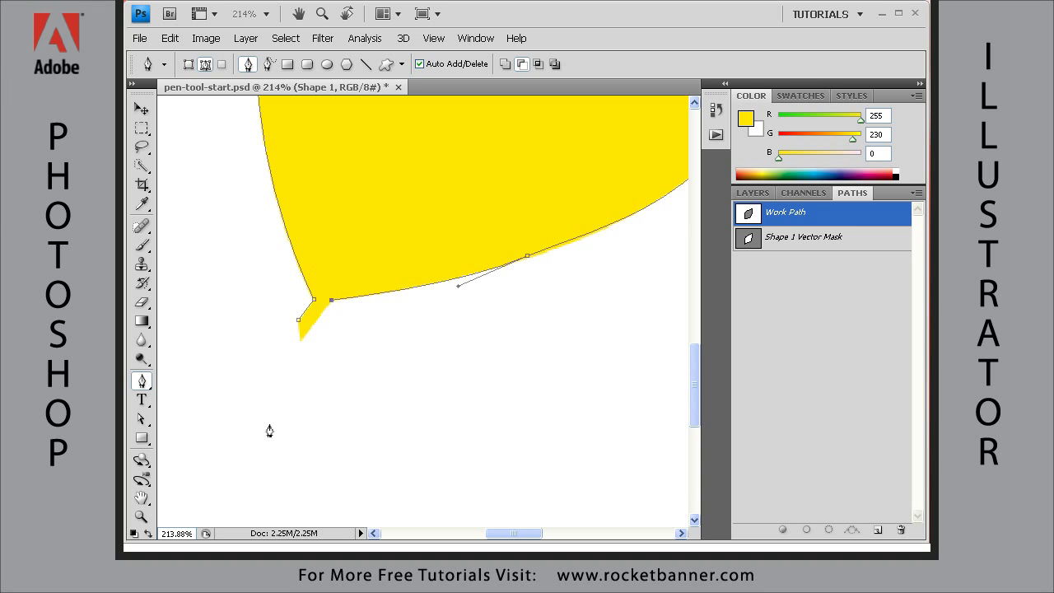
left_click(302, 343)
Deselect the closed leaf path and zoom in on its lower curved edge.
left_click(299, 325)
left_click_drag(525, 306, 384, 371)
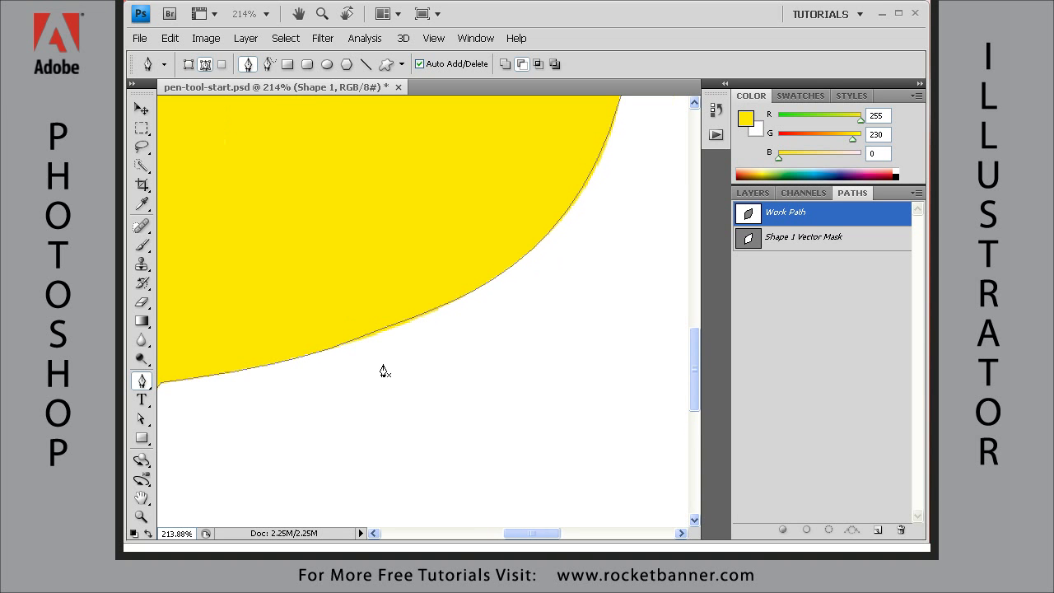
left_click_drag(492, 231, 341, 415)
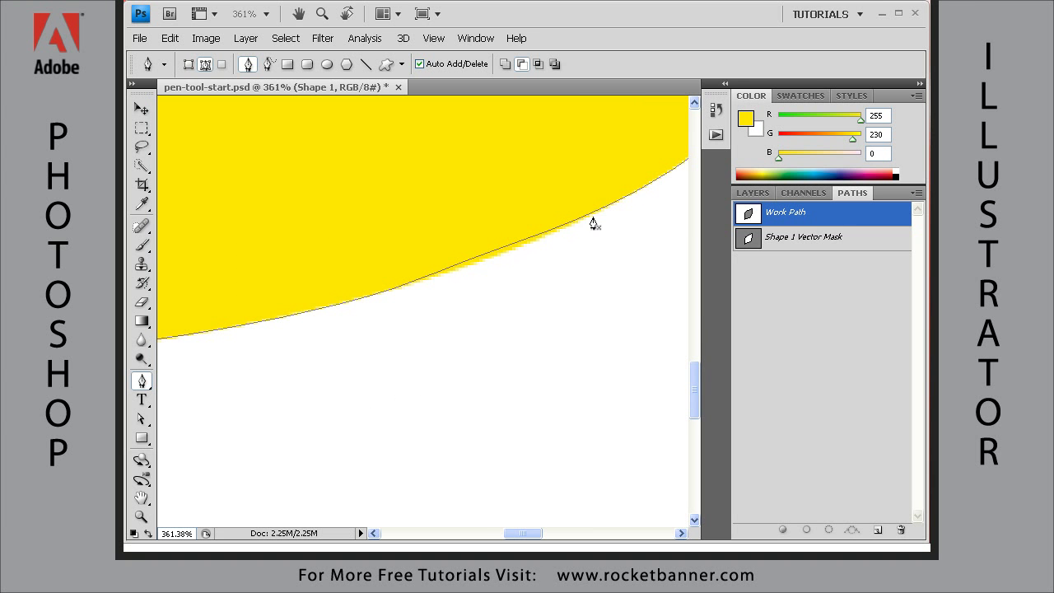
left_click_drag(357, 479, 598, 304)
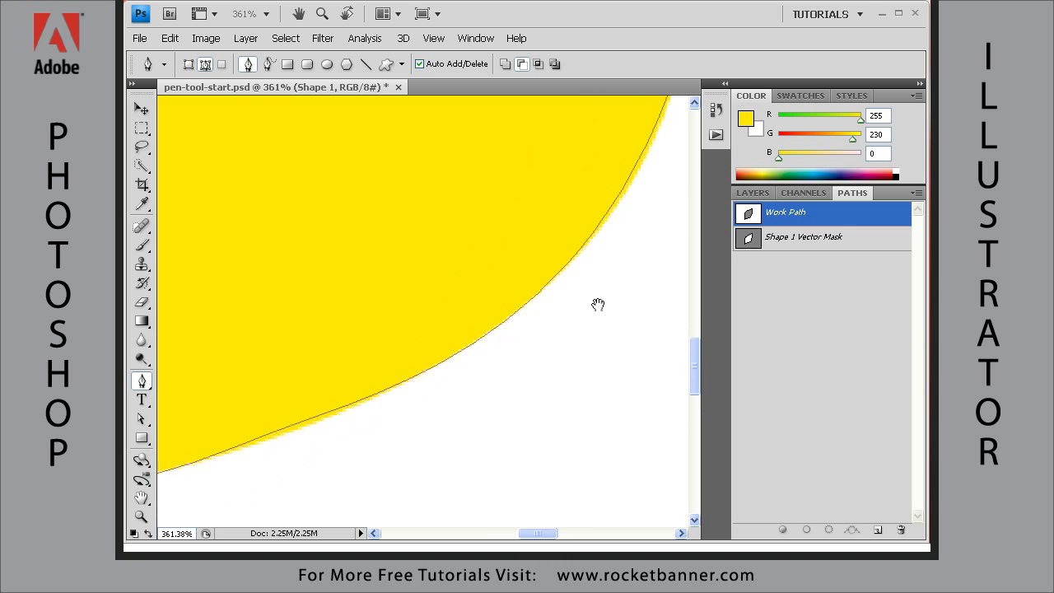
Select the leaf path and drag the lower-edge anchor's handle so the curve hugs the leaf.
left_click(142, 419)
left_click(188, 418)
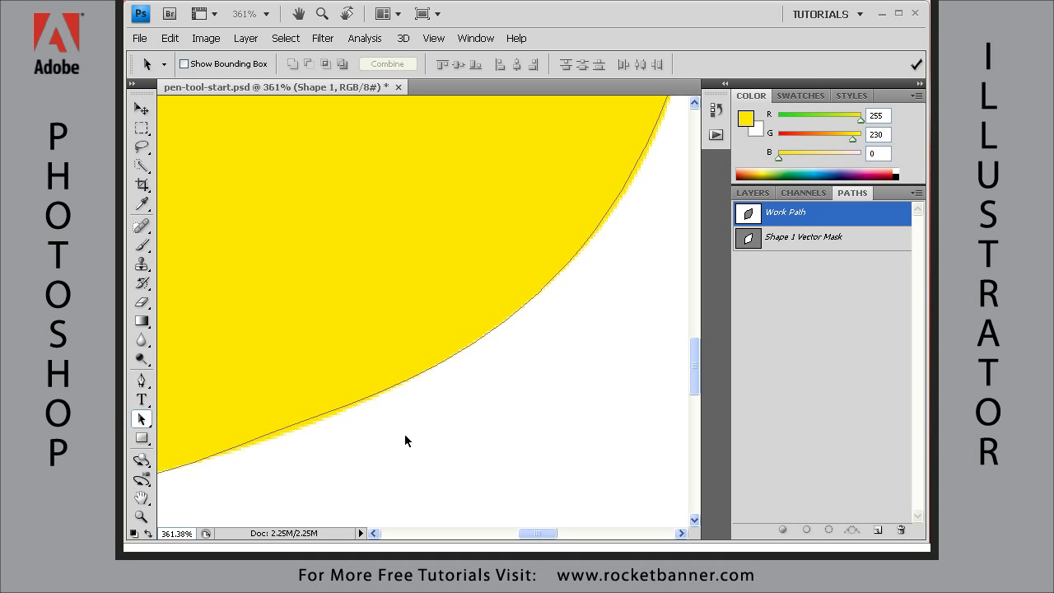
left_click(443, 366)
left_click_drag(330, 471, 543, 378)
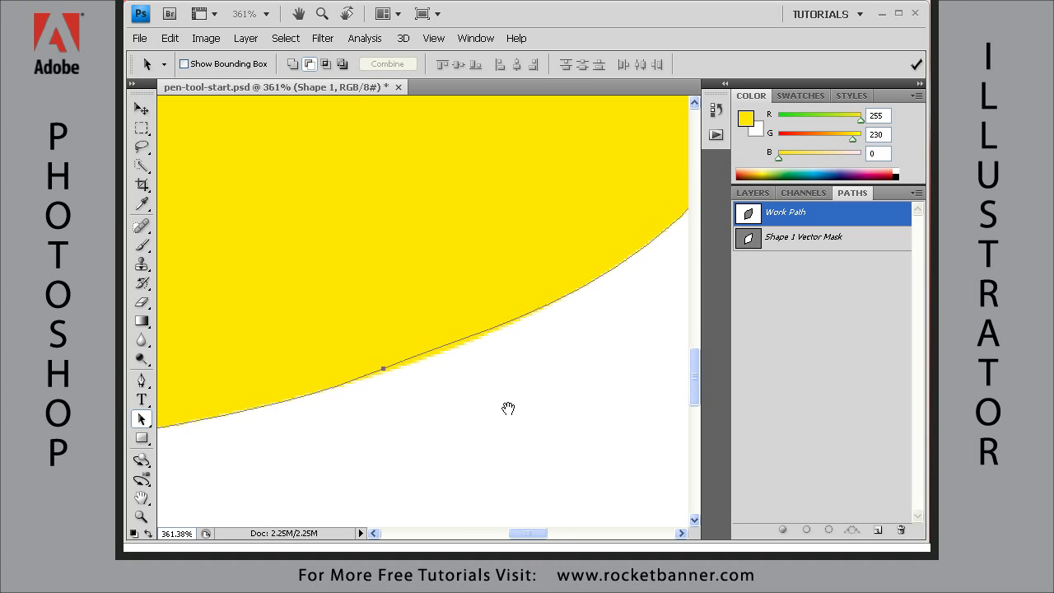
left_click_drag(466, 419, 504, 428)
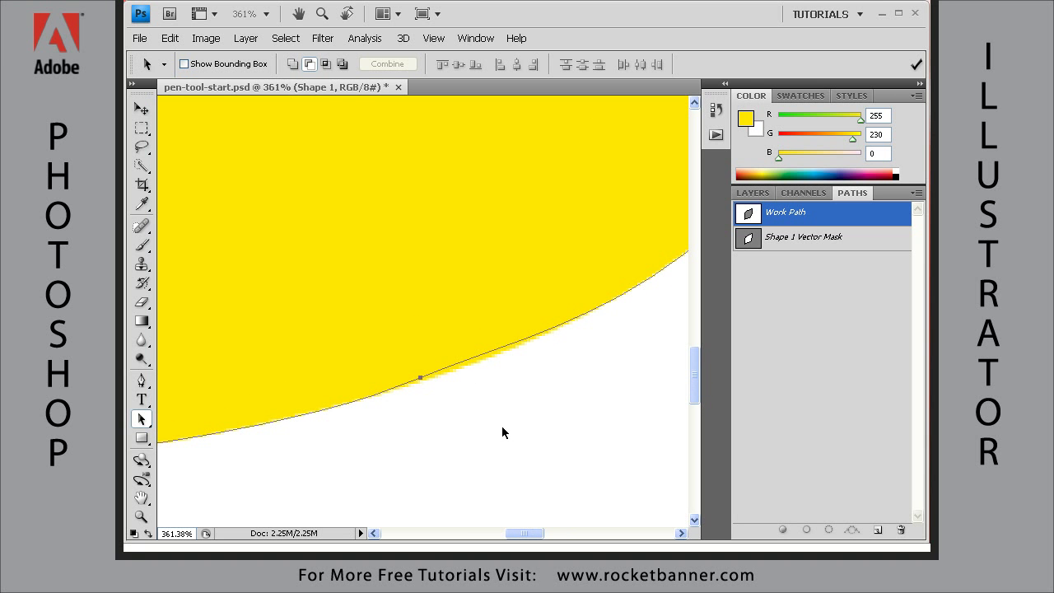
left_click(420, 380)
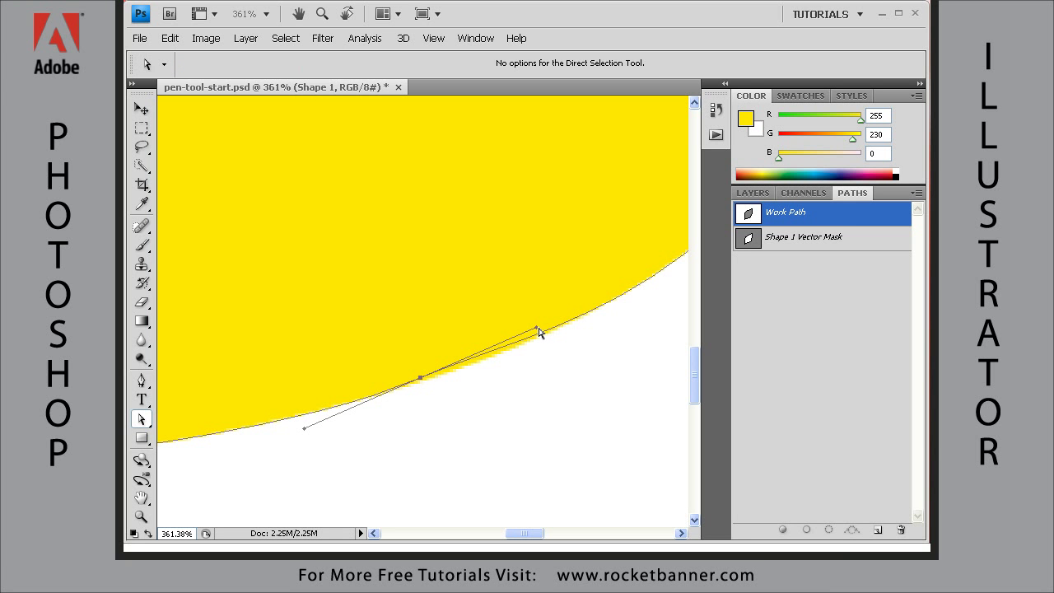
left_click_drag(537, 332, 547, 337)
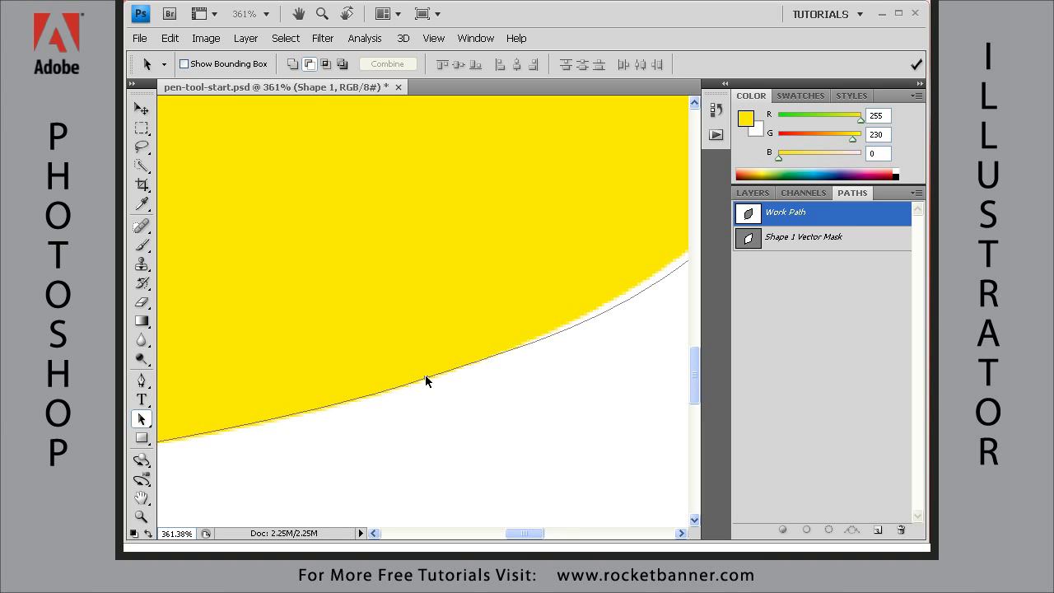
left_click_drag(426, 379, 405, 436)
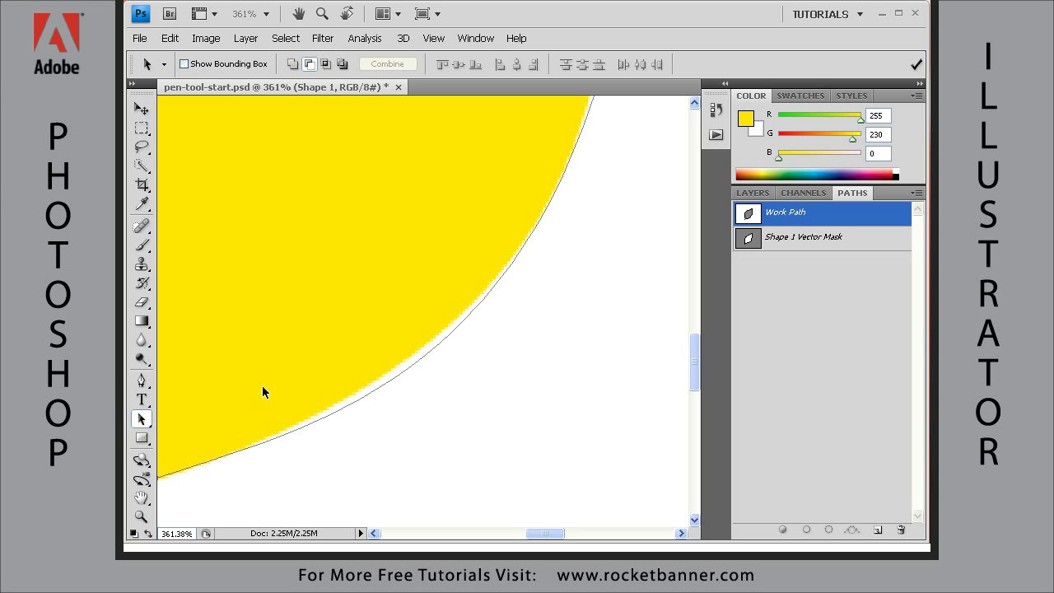
Add an anchor on the lower curve and adjust the right-edge anchor's handle to follow the edge.
left_click(142, 380)
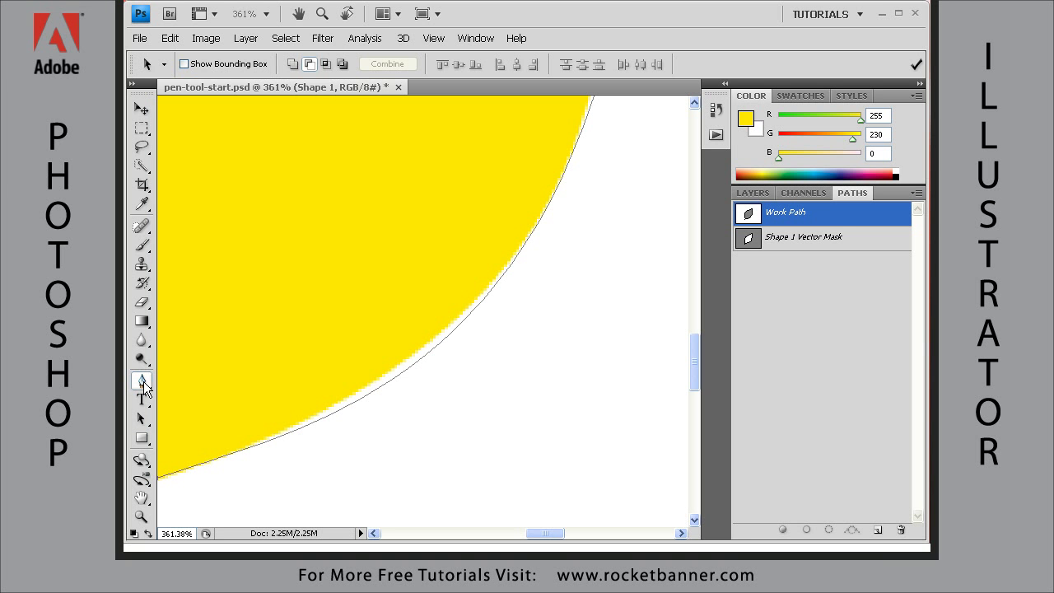
left_click(405, 374)
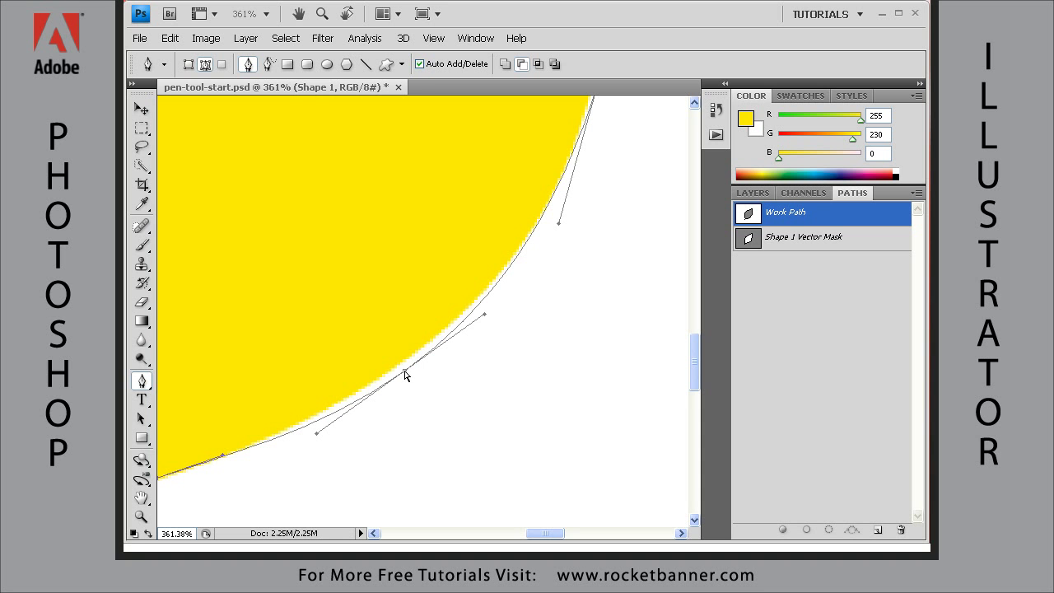
left_click_drag(404, 369, 399, 363)
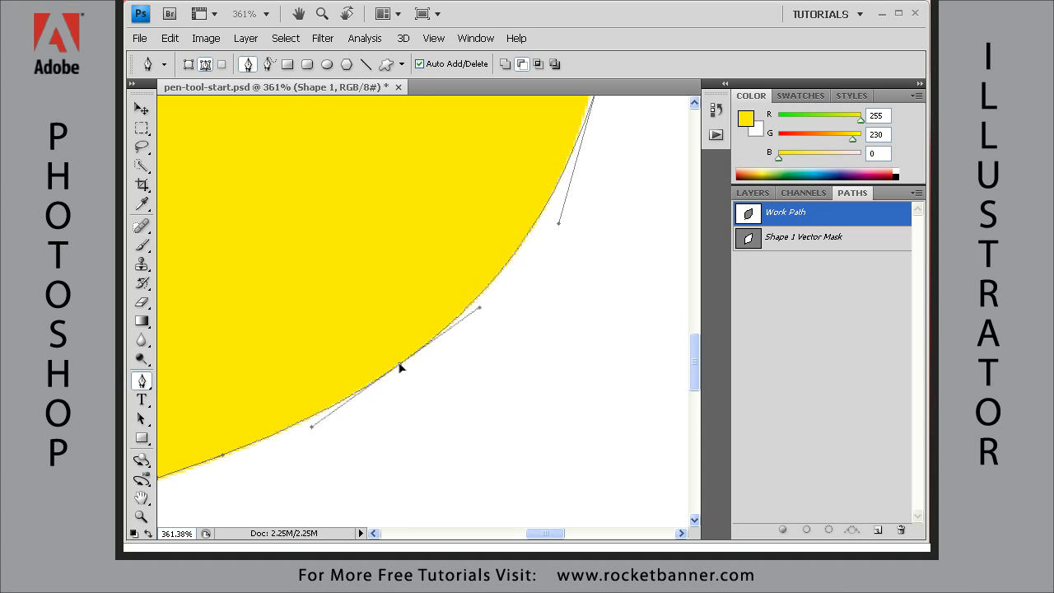
left_click_drag(610, 235, 511, 473)
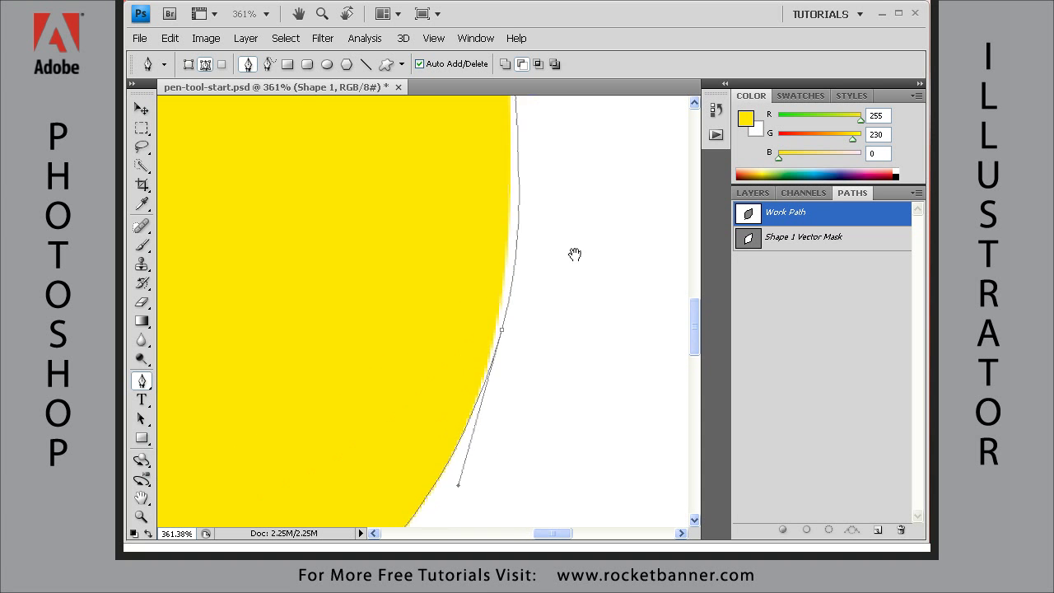
left_click_drag(572, 252, 561, 376)
left_click_drag(553, 230, 570, 167)
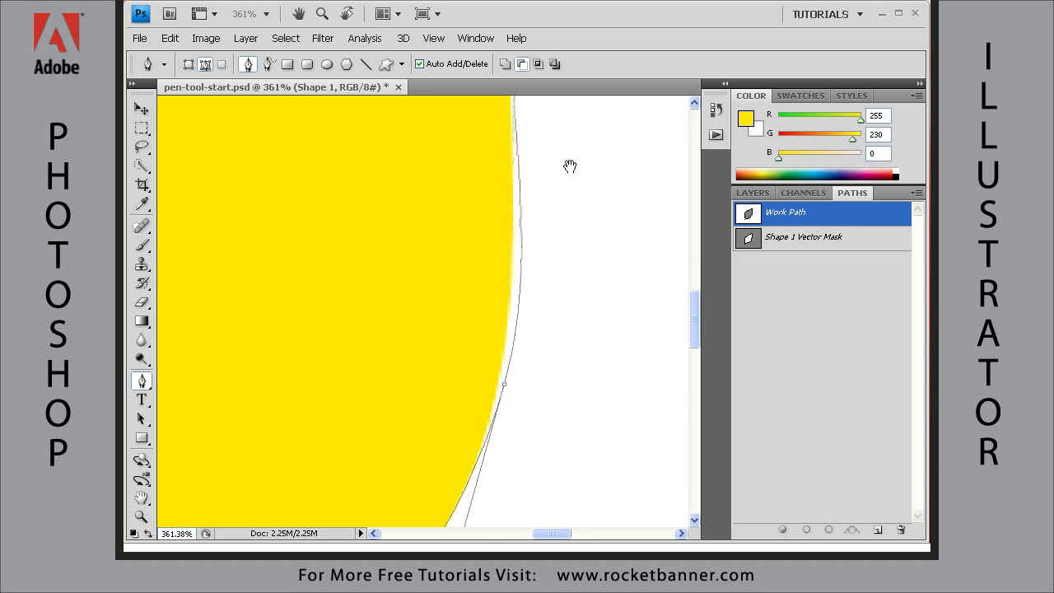
left_click(502, 385, "ctrl")
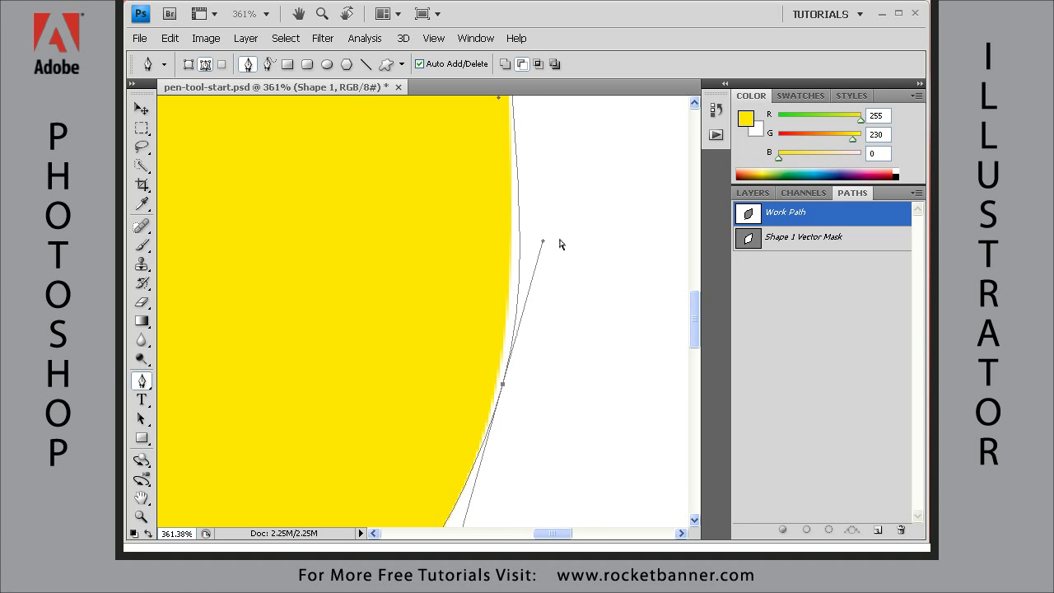
left_click_drag(543, 243, 510, 217)
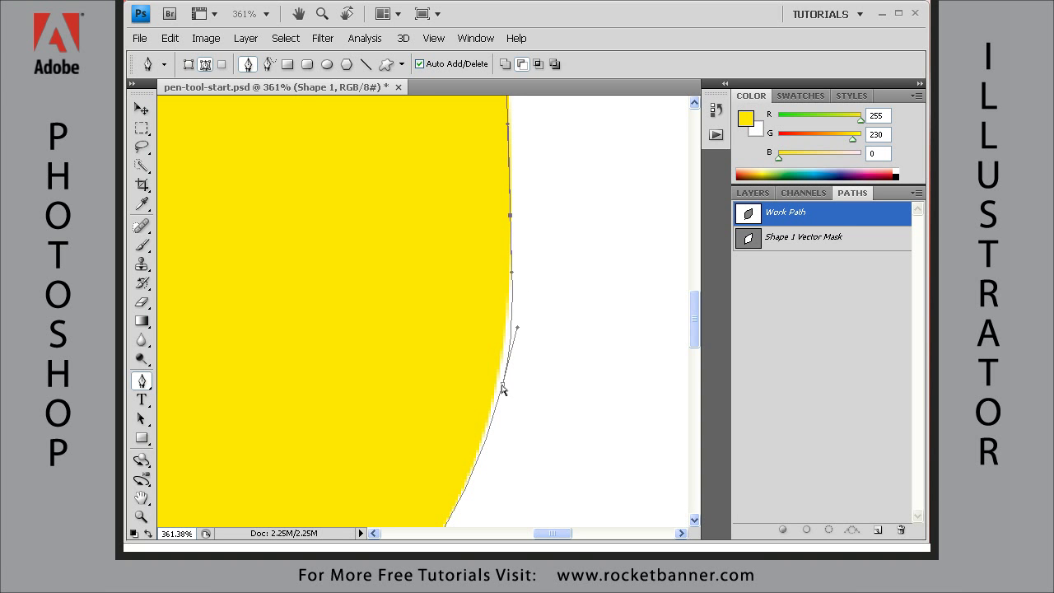
Add another right-edge anchor and reshape the curve leading toward the top tip.
left_click_drag(503, 389, 497, 378)
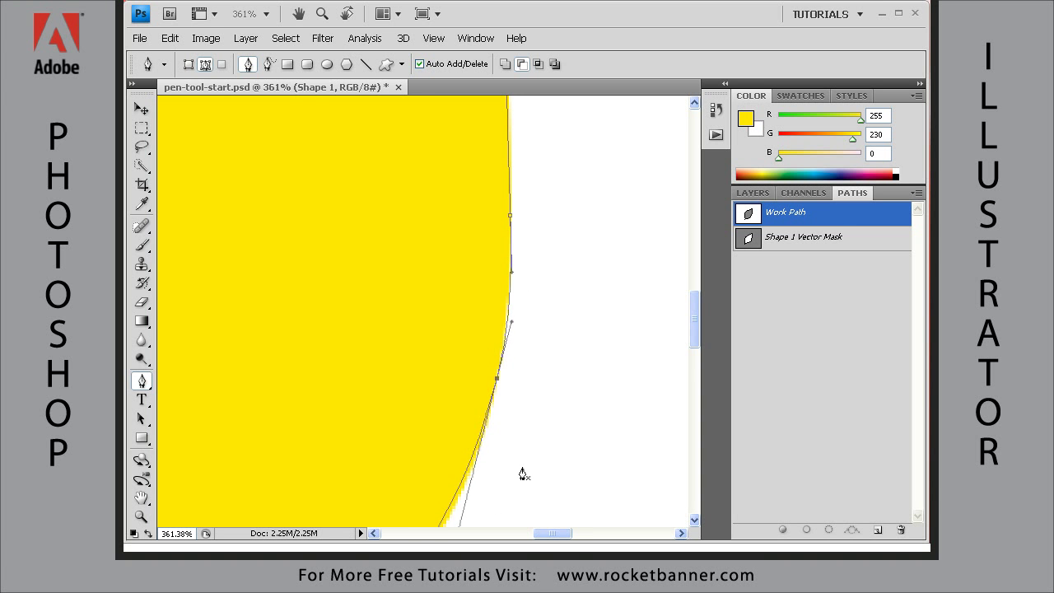
left_click_drag(522, 475, 558, 231)
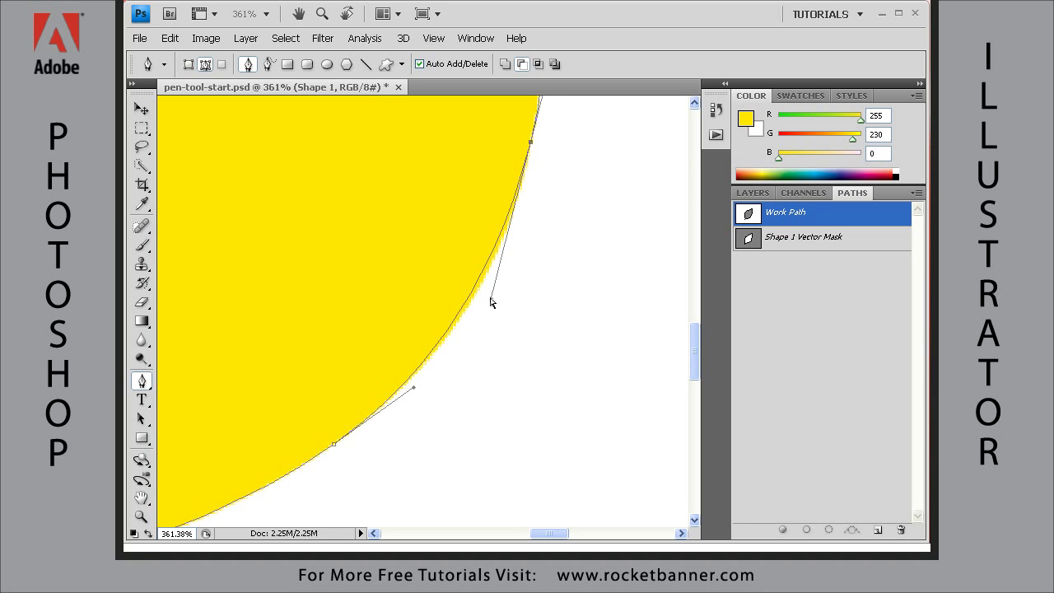
left_click_drag(491, 304, 499, 308)
left_click_drag(573, 256, 536, 424)
left_click_drag(548, 231, 527, 282)
left_click(451, 376, "ctrl")
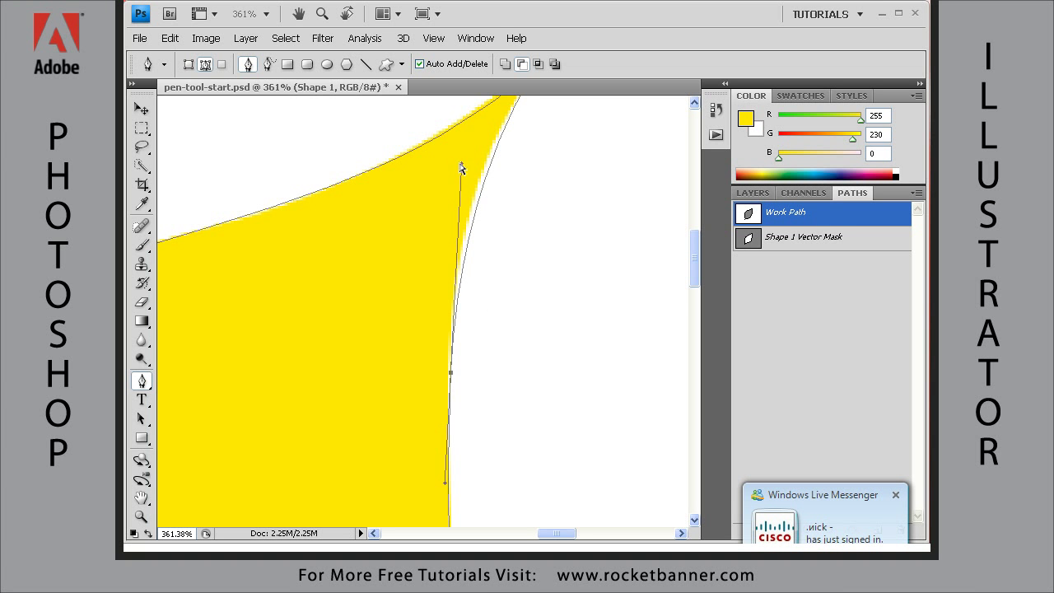
left_click_drag(461, 168, 458, 152)
mouse_move(569, 208)
left_mouse_down()
mouse_move(553, 340)
mouse_move(635, 212)
left_mouse_up()
mouse_move(247, 362)
left_mouse_down()
mouse_move(337, 302)
mouse_move(537, 219)
mouse_move(462, 224)
left_mouse_up()
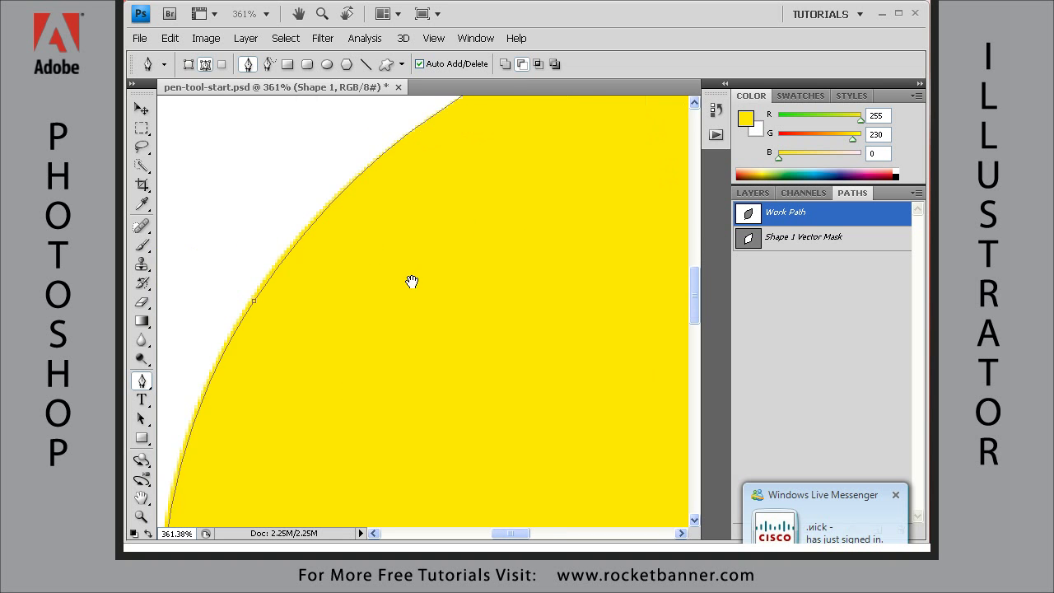
left_click_drag(327, 390, 365, 313)
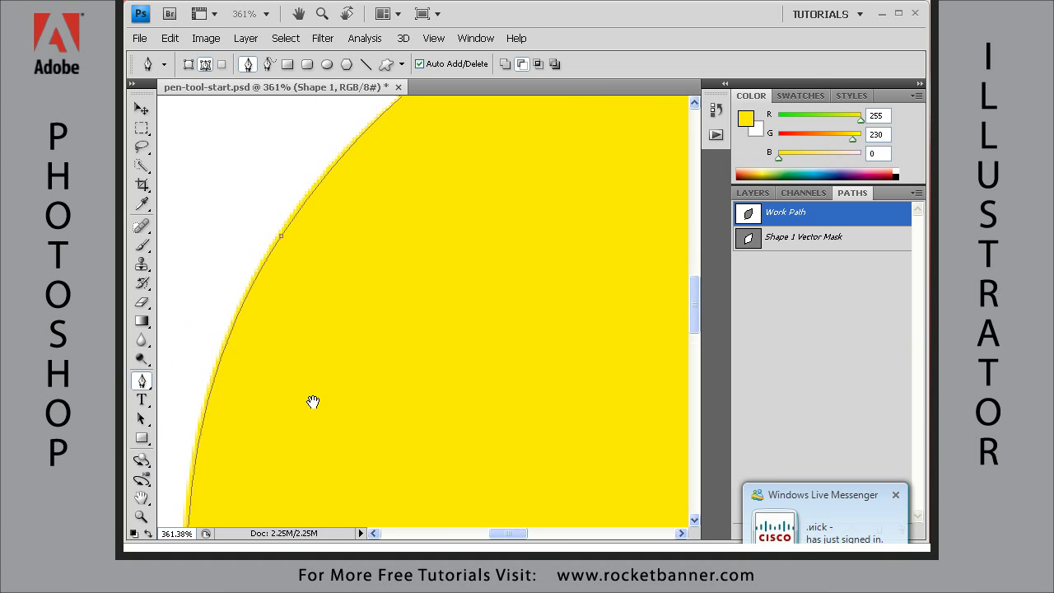
left_click_drag(313, 401, 318, 405)
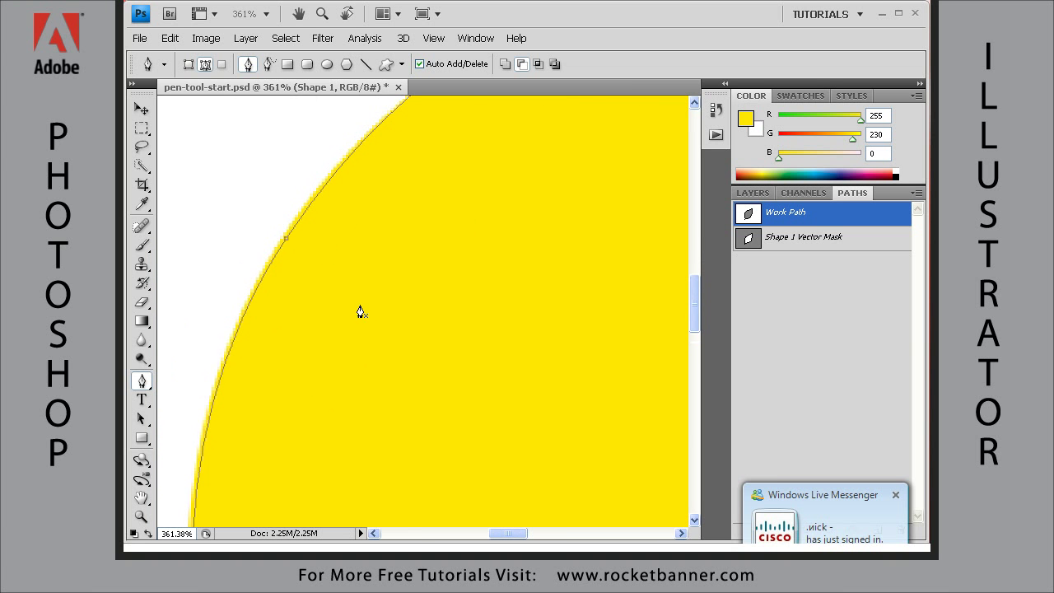
Adjust the left-edge anchor and nudge the bottom tip and notch anchors to fit the leaf.
left_click(287, 240, "ctrl")
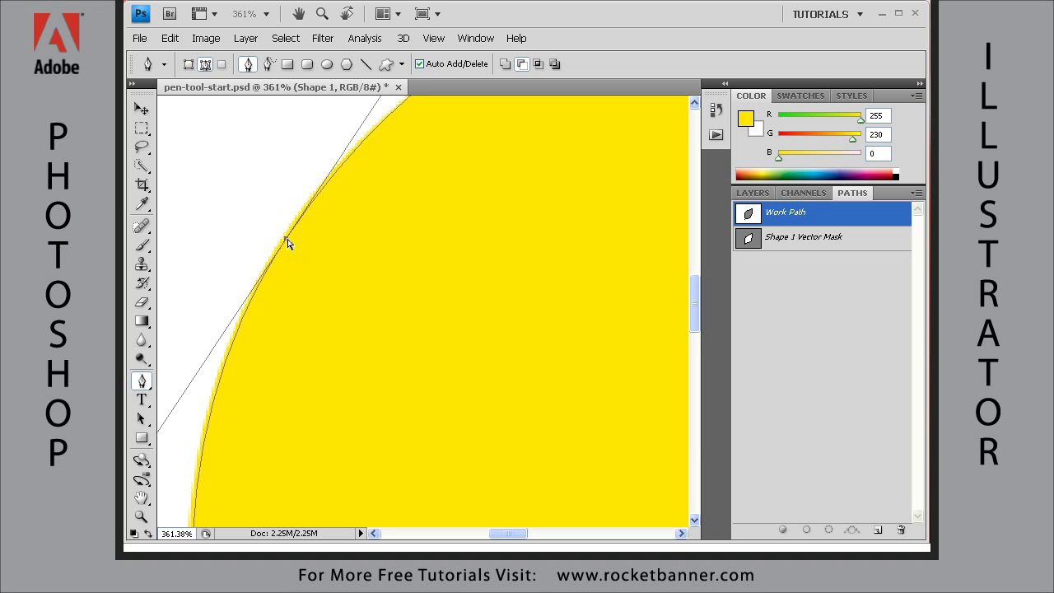
left_click_drag(288, 243, 288, 238)
left_click_drag(292, 447, 358, 275)
mouse_move(334, 451)
left_mouse_down()
mouse_move(335, 289)
mouse_move(327, 354)
mouse_move(346, 177)
mouse_move(343, 223)
left_mouse_up()
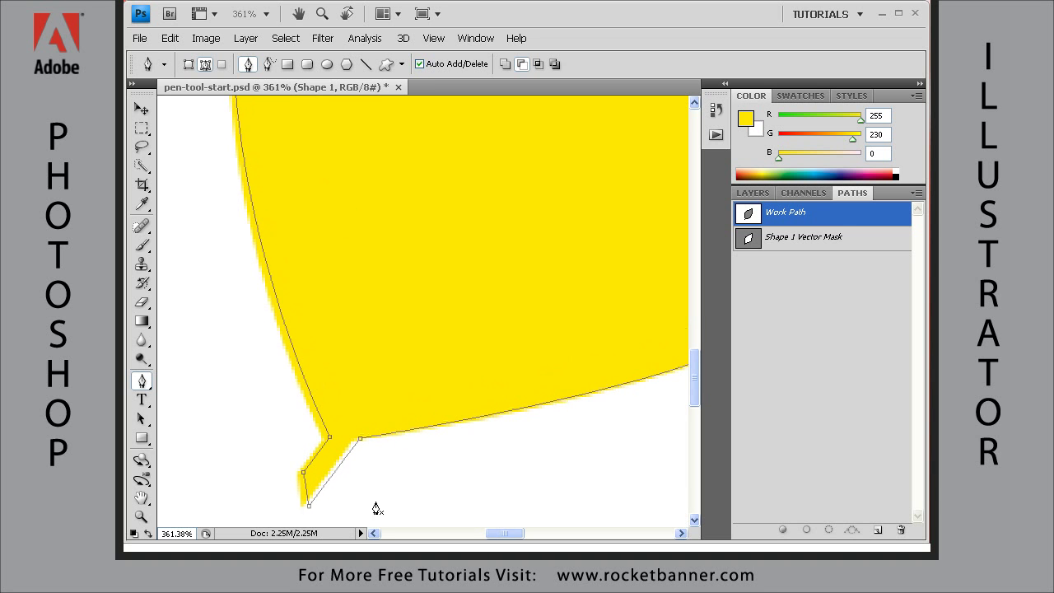
left_click_drag(329, 441, 322, 438)
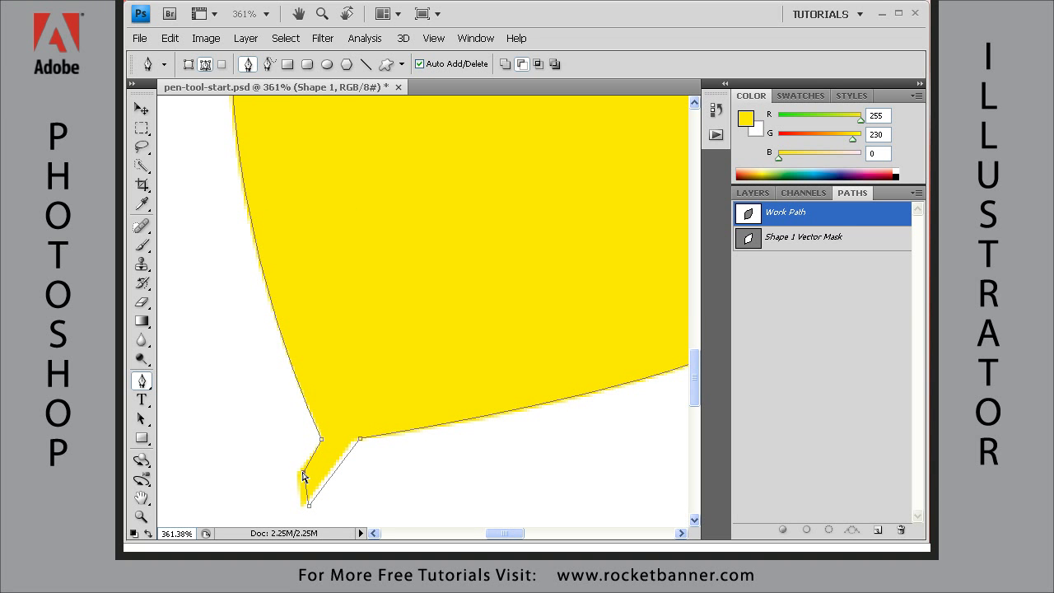
left_click_drag(304, 473, 299, 503)
left_click_drag(362, 441, 349, 445)
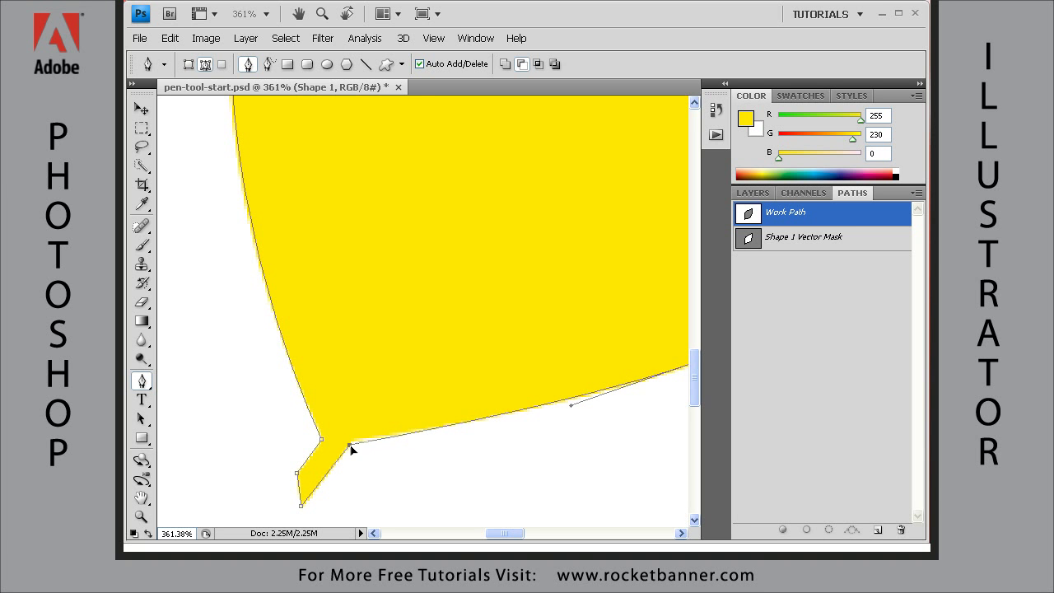
scroll(419, 368, "up", 5)
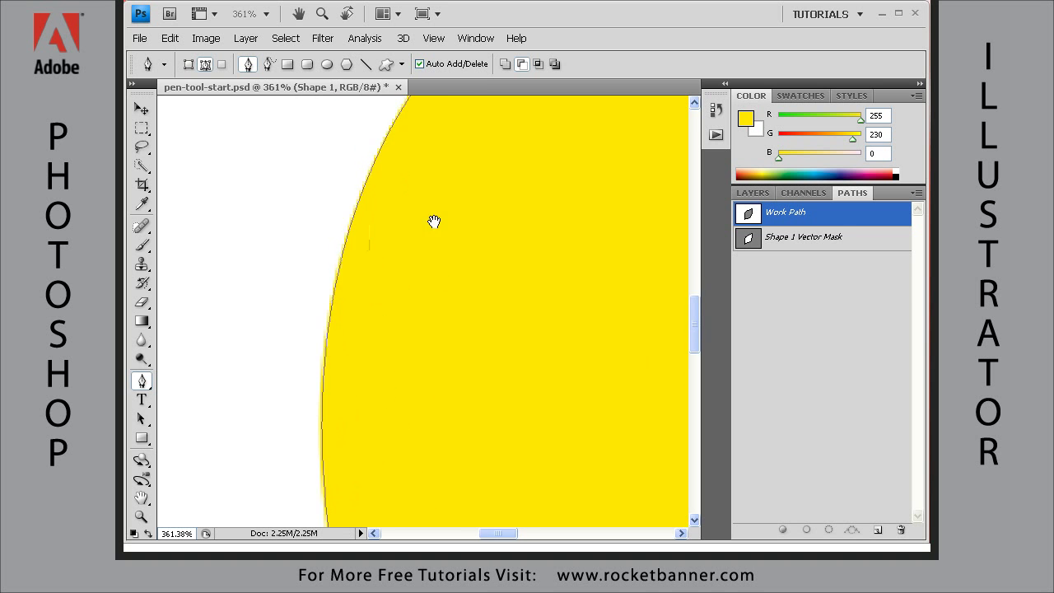
Add a smooth anchor on the upper-left curve and reshape the curve into the top tip.
left_click_drag(434, 222, 407, 379)
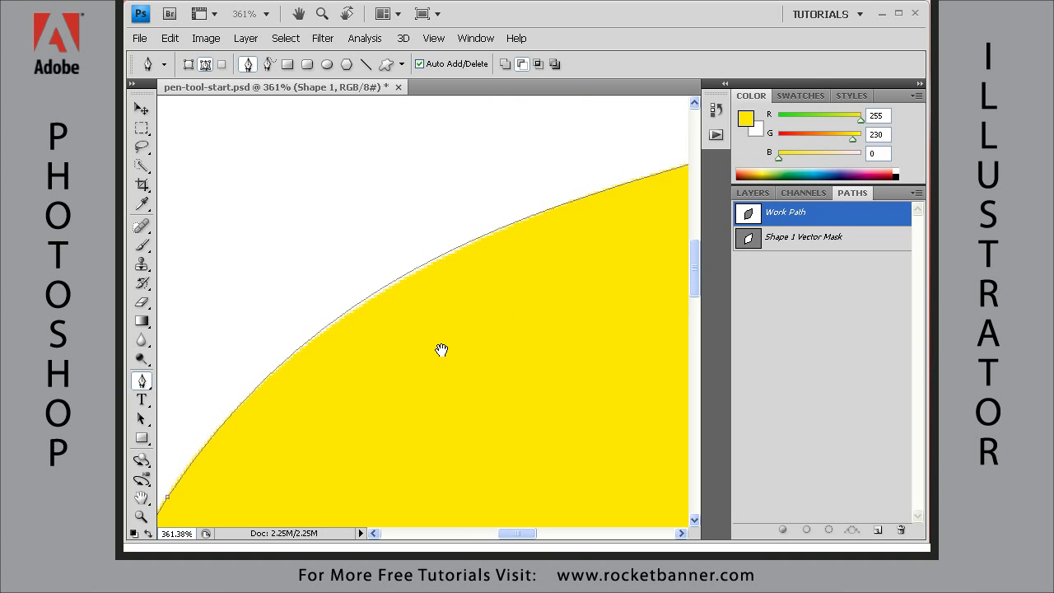
left_click(402, 279)
left_click_drag(403, 277, 405, 281)
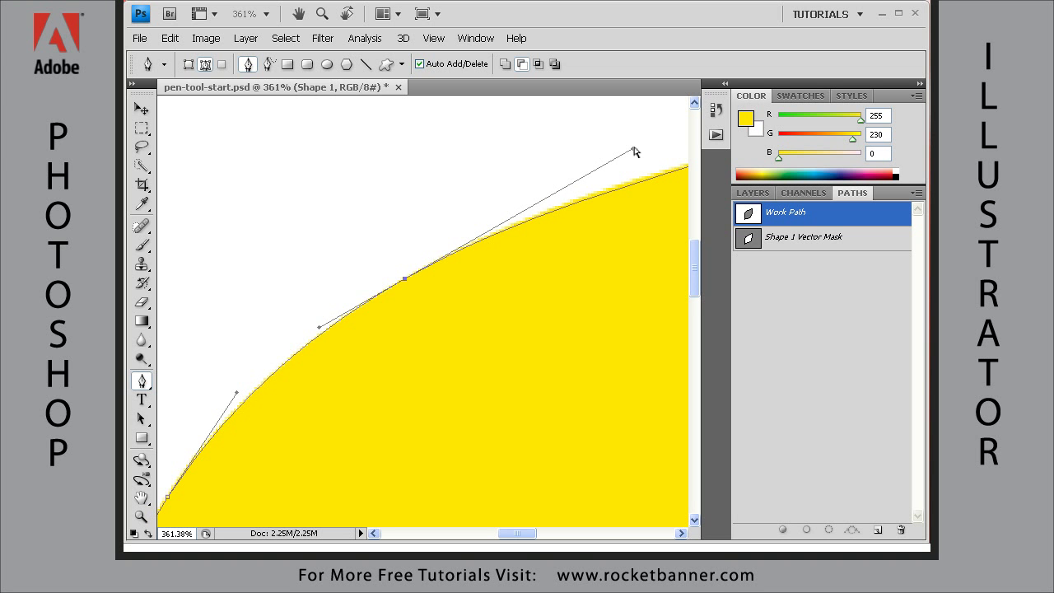
left_click_drag(633, 152, 635, 140)
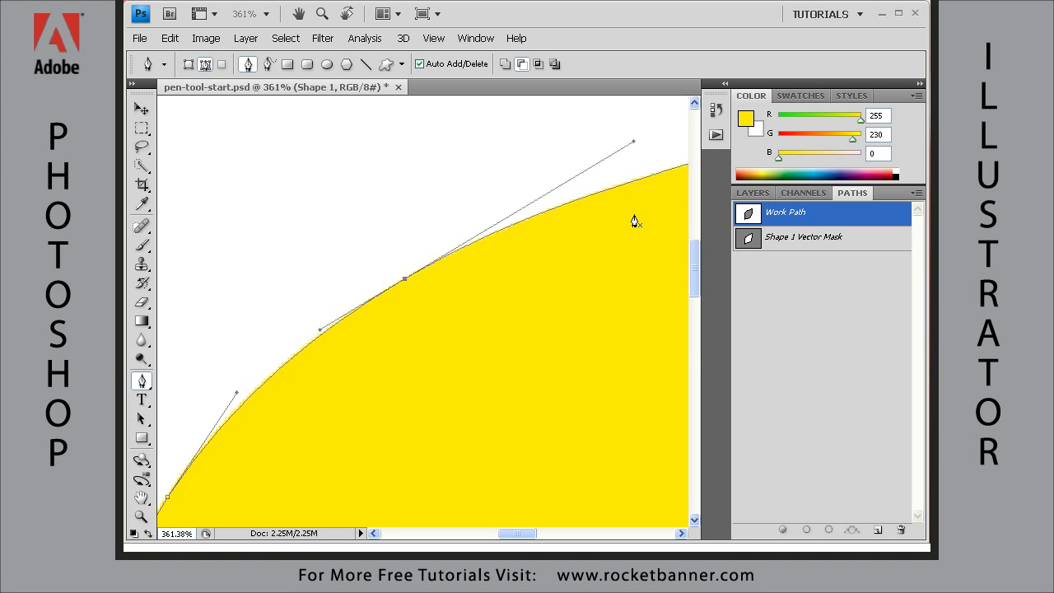
left_click_drag(606, 279, 334, 363)
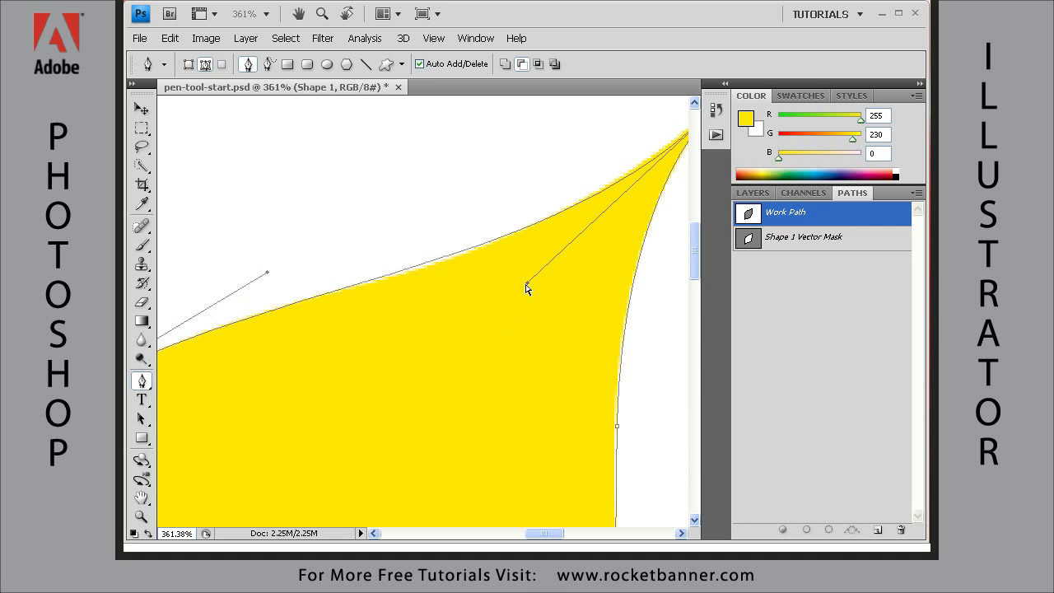
left_click_drag(529, 285, 518, 294)
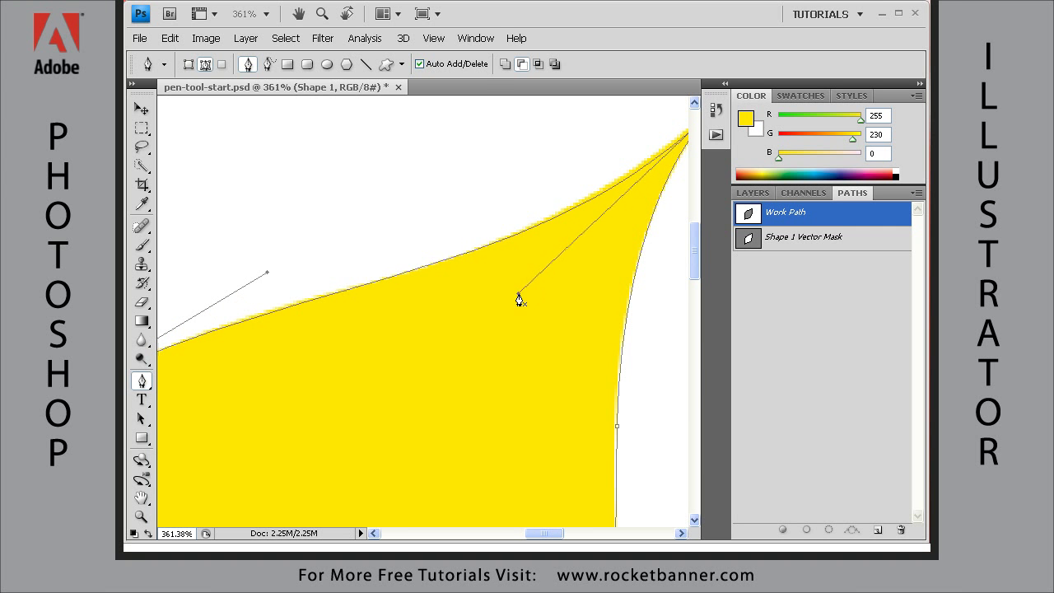
left_click_drag(575, 253, 430, 336)
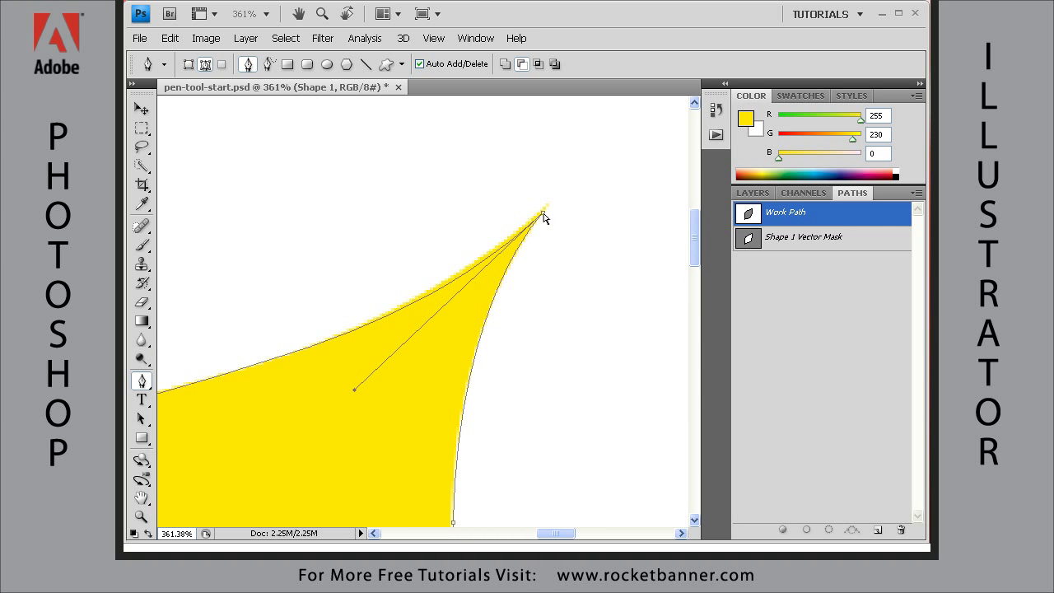
left_click_drag(543, 218, 544, 215)
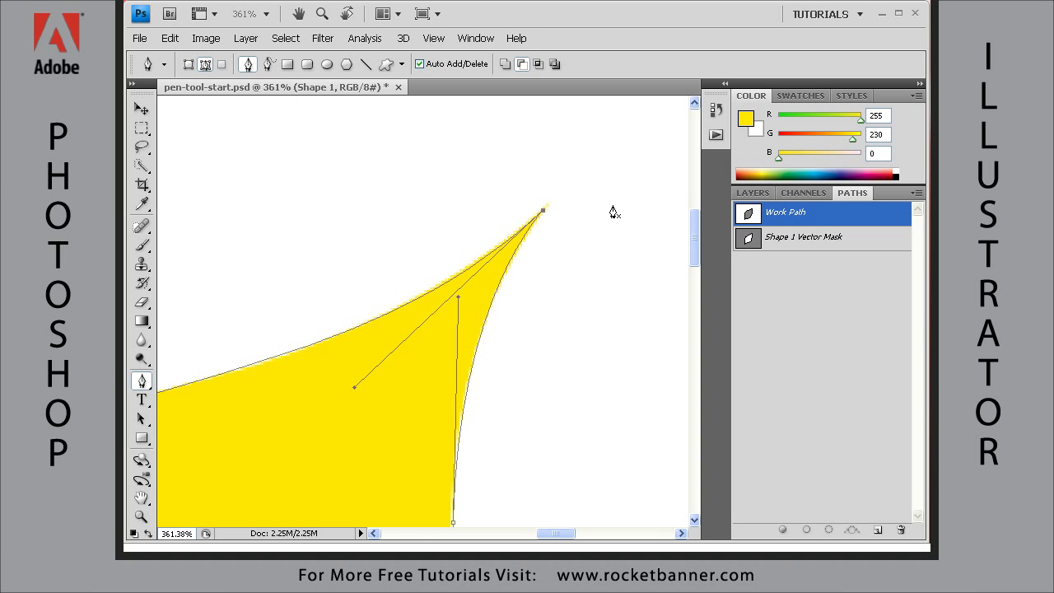
Fit the canvas, hide the Shape 1 and Layer 1 layers, and deselect the leaf path.
key("ctrl+0")
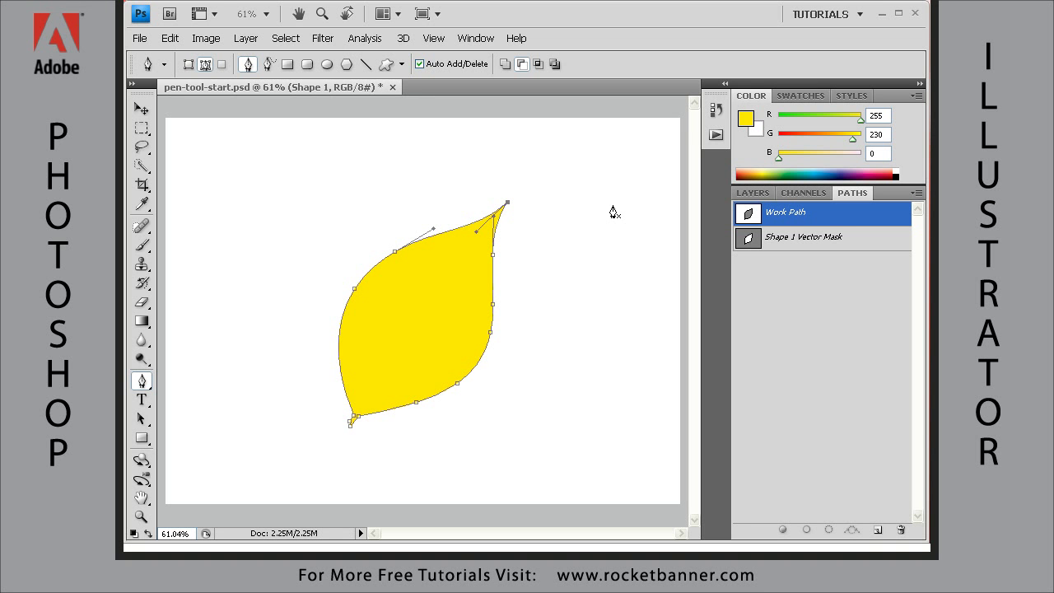
left_click(753, 194)
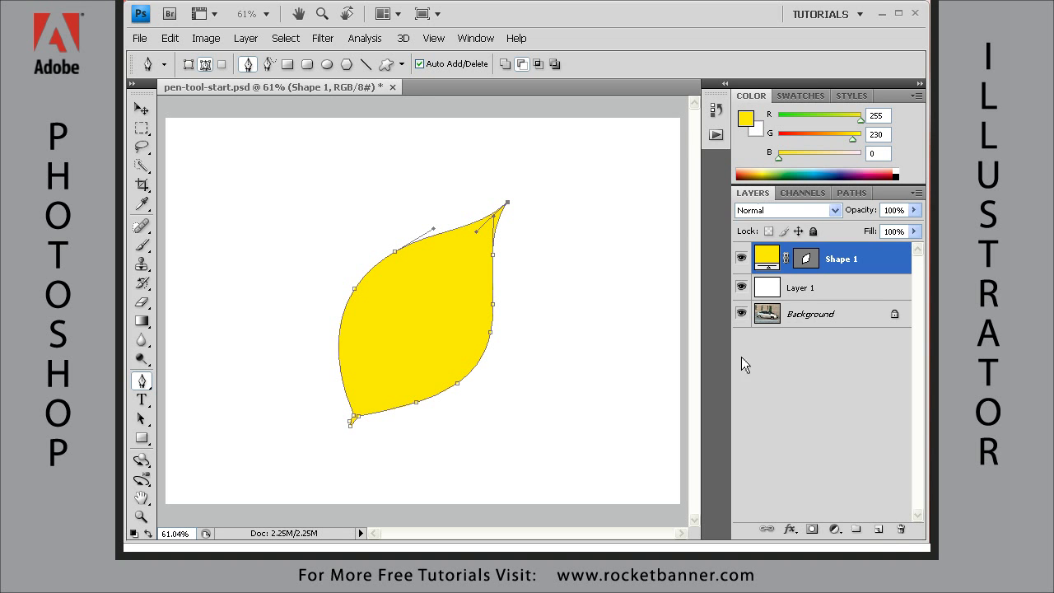
left_click(741, 259)
left_click(742, 286)
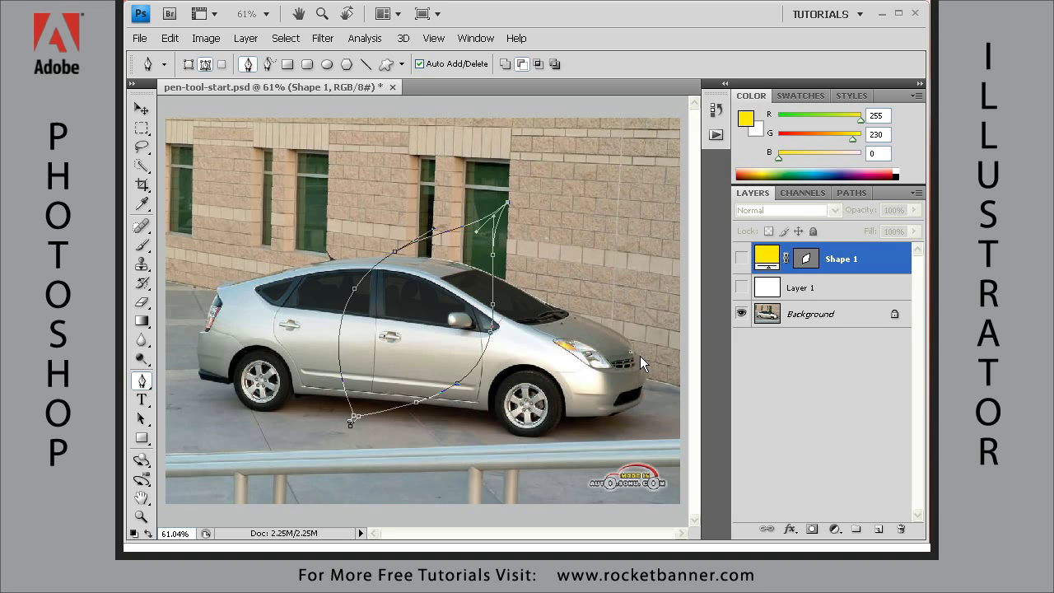
left_click(852, 193)
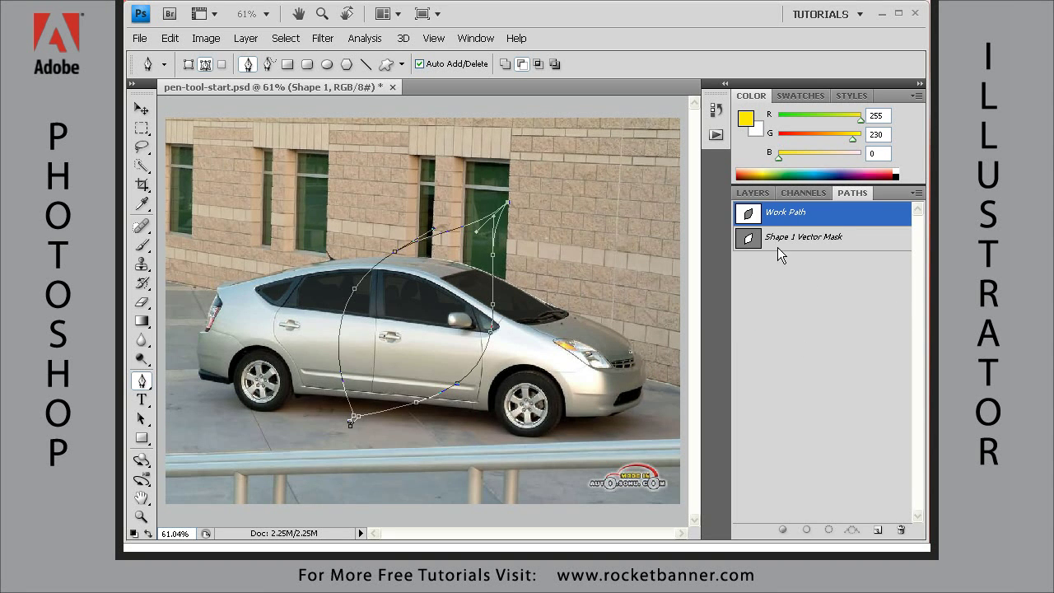
left_click(779, 279)
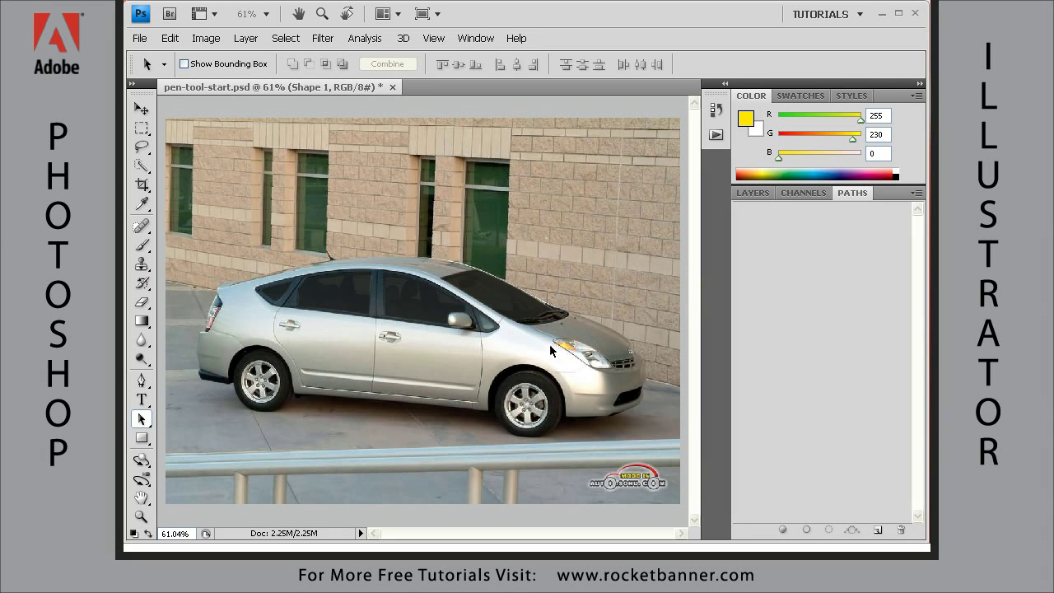
Zoom to about 143% on the car's roof and windshield with the Pen tool active.
left_click_drag(615, 214, 318, 457)
key("ctrl+0")
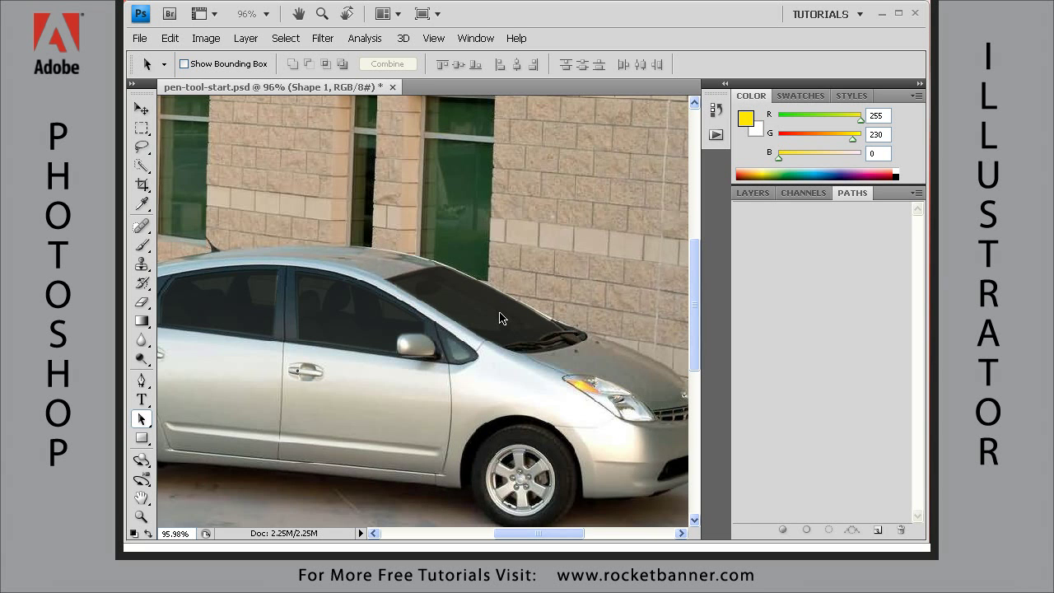
left_click_drag(642, 184, 287, 446)
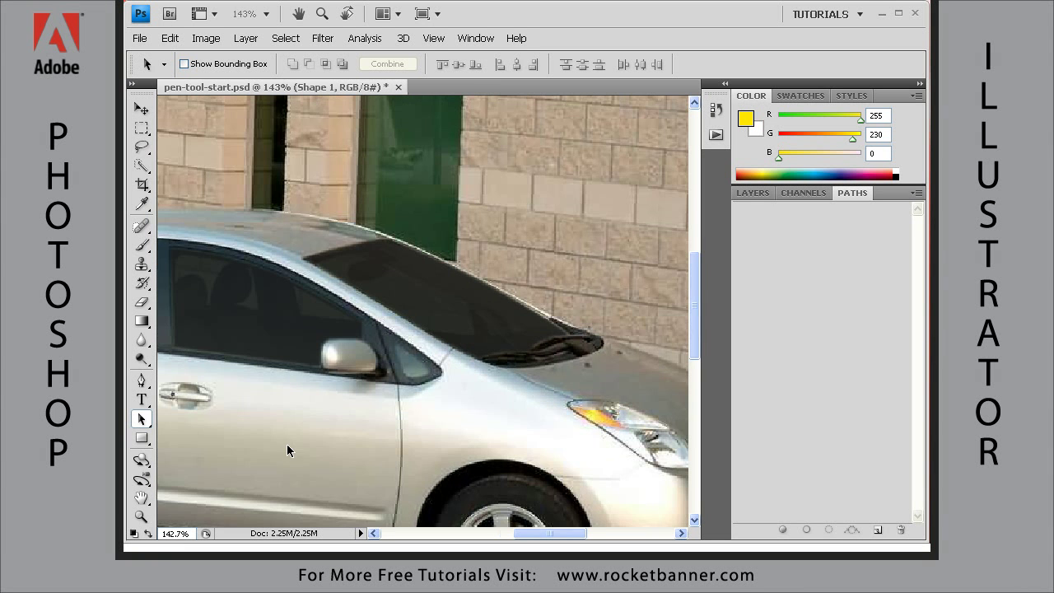
left_click(141, 380)
left_click_drag(351, 313, 425, 321)
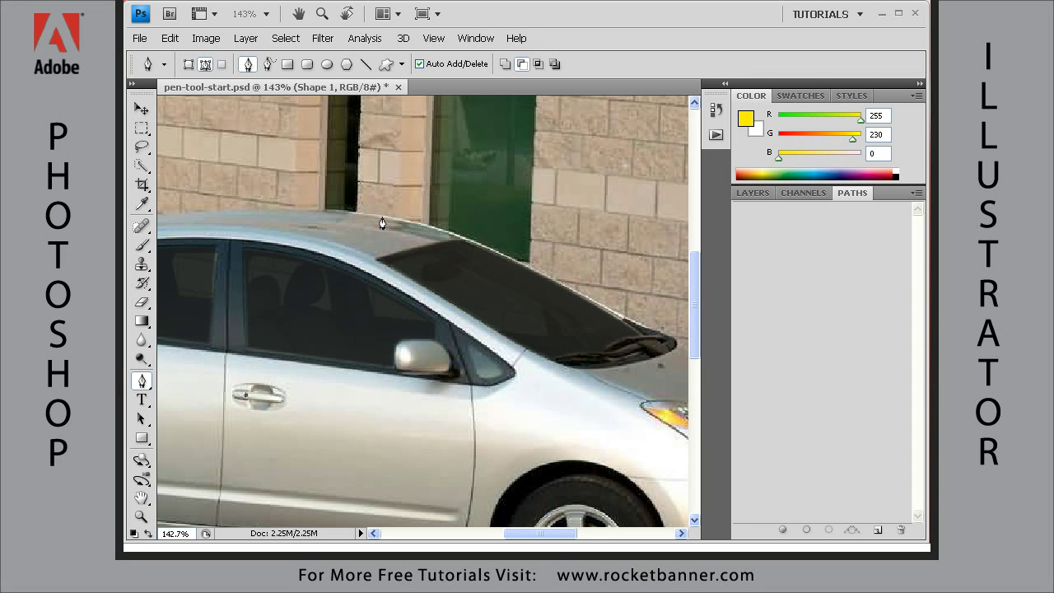
Place a curved anchor on the roof edge, then another at the windshield's lower end.
left_click_drag(381, 218, 419, 226)
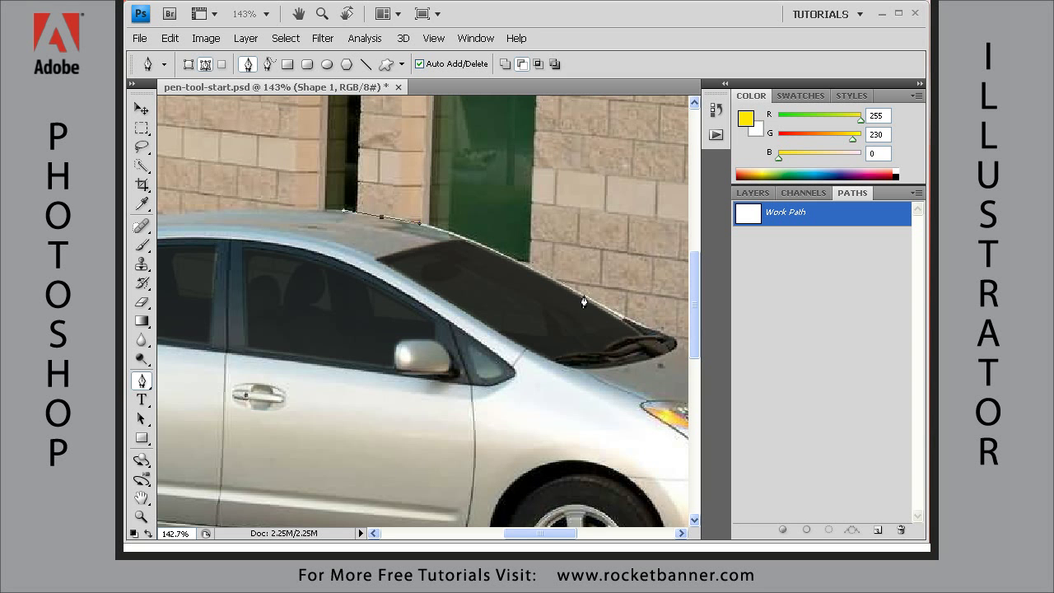
key("ctrl+space")
left_click_drag(646, 229, 271, 437)
left_click_drag(448, 243, 339, 277)
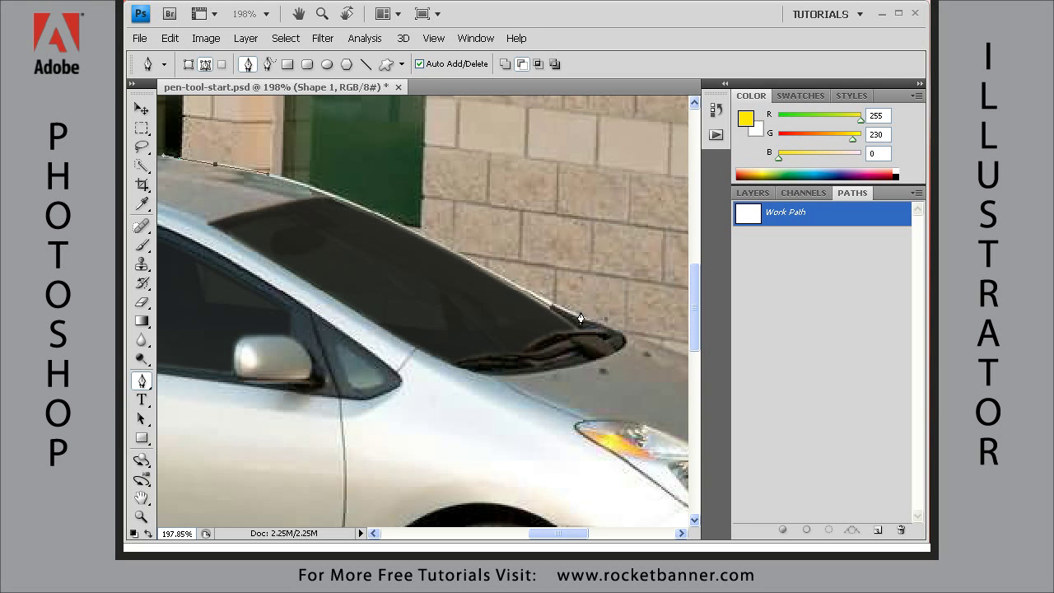
left_click_drag(577, 318, 631, 344)
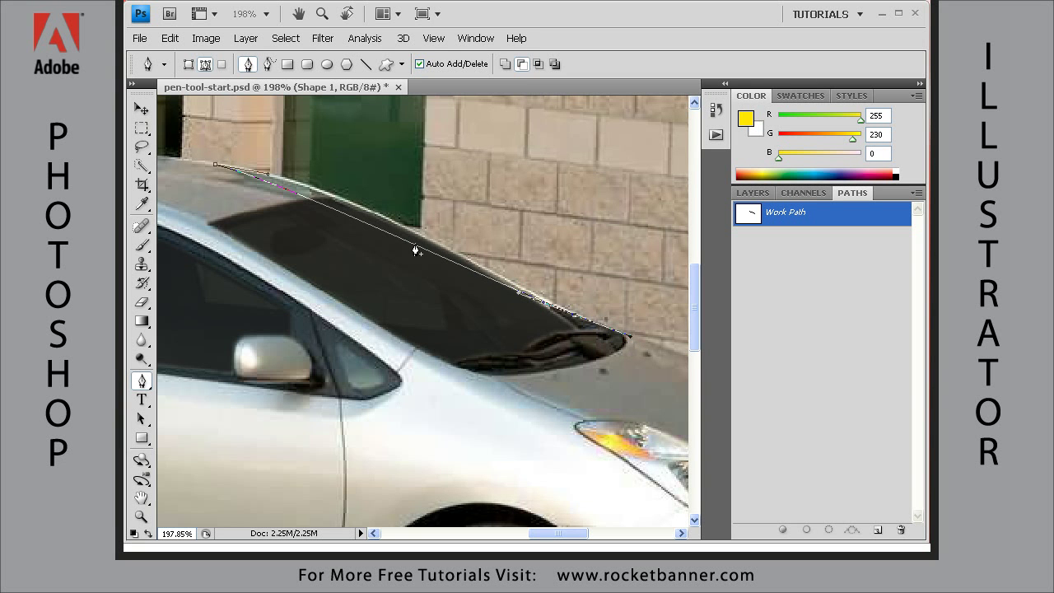